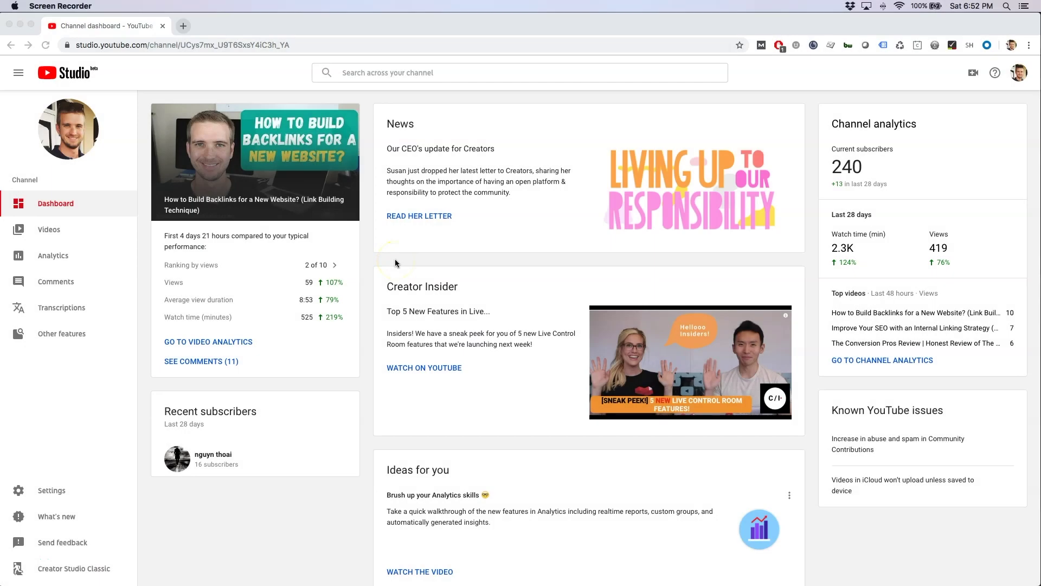
left_click(384, 258)
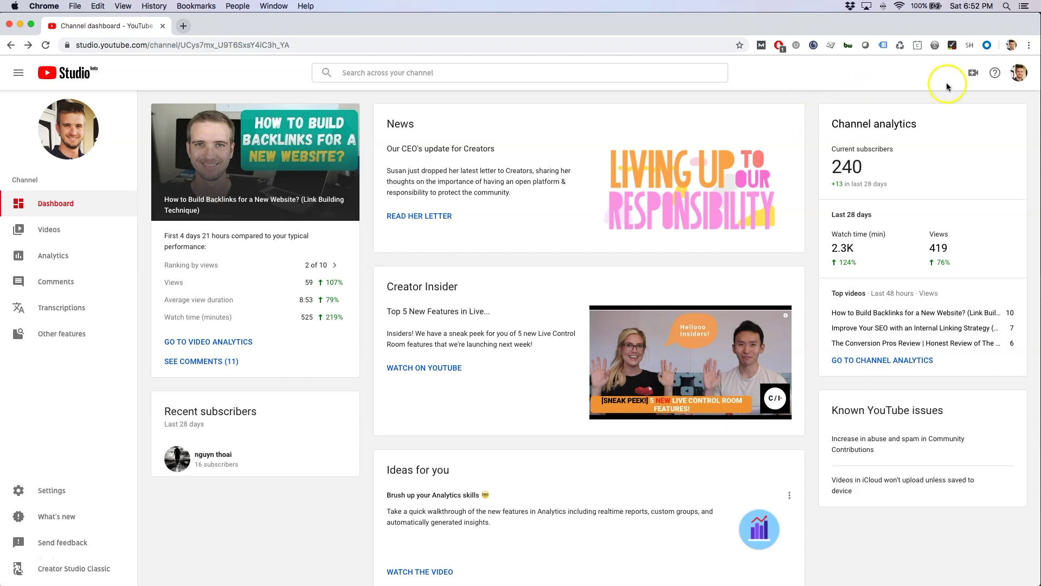
left_click(1015, 79)
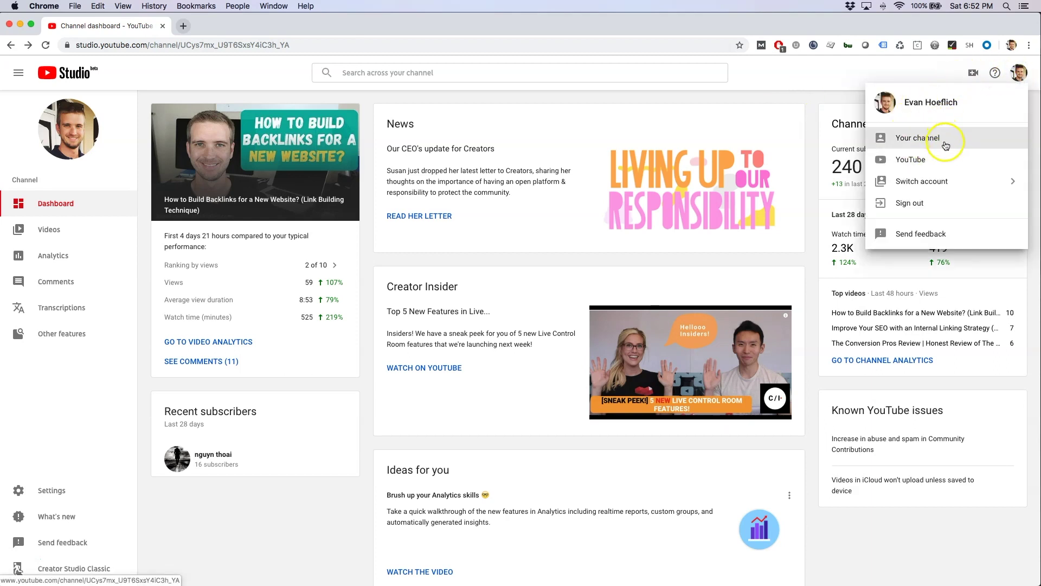
left_click(757, 87)
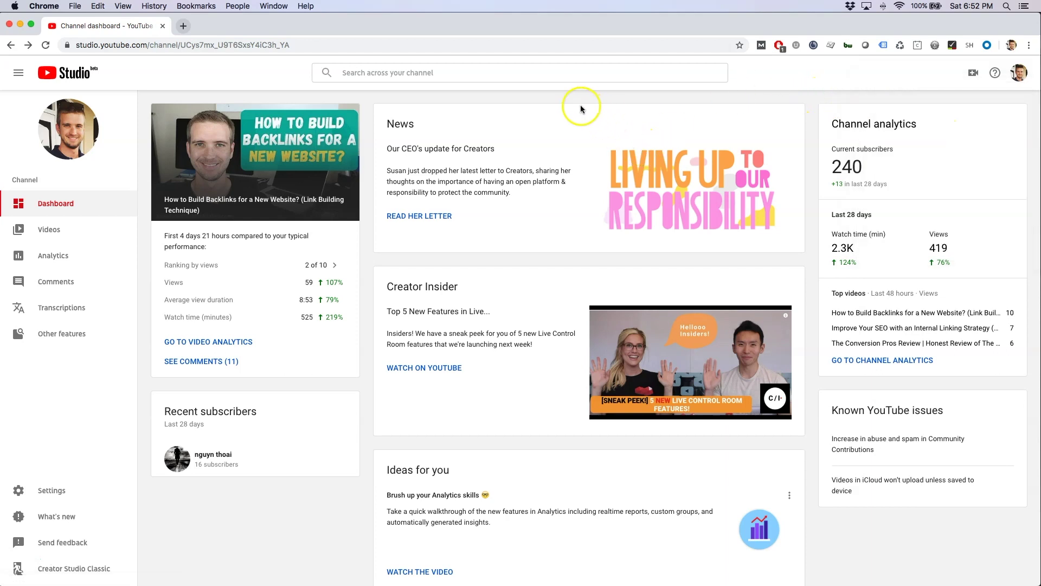
Open the published automatic English subtitles of the "Blogging Report (April & May 2019)" video from the channel's transcriptions and pause the preview
left_click(60, 308)
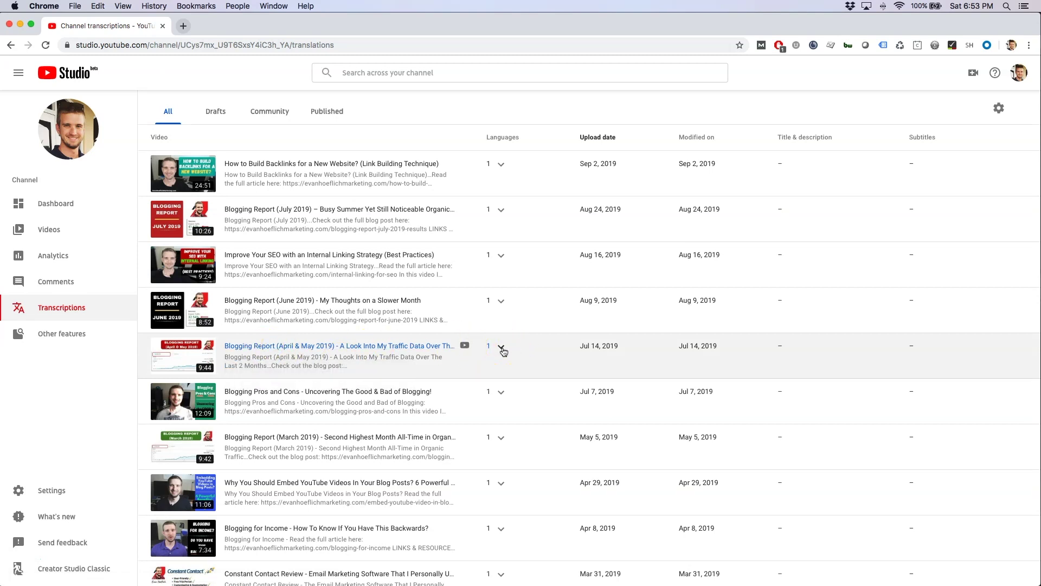
left_click(501, 346)
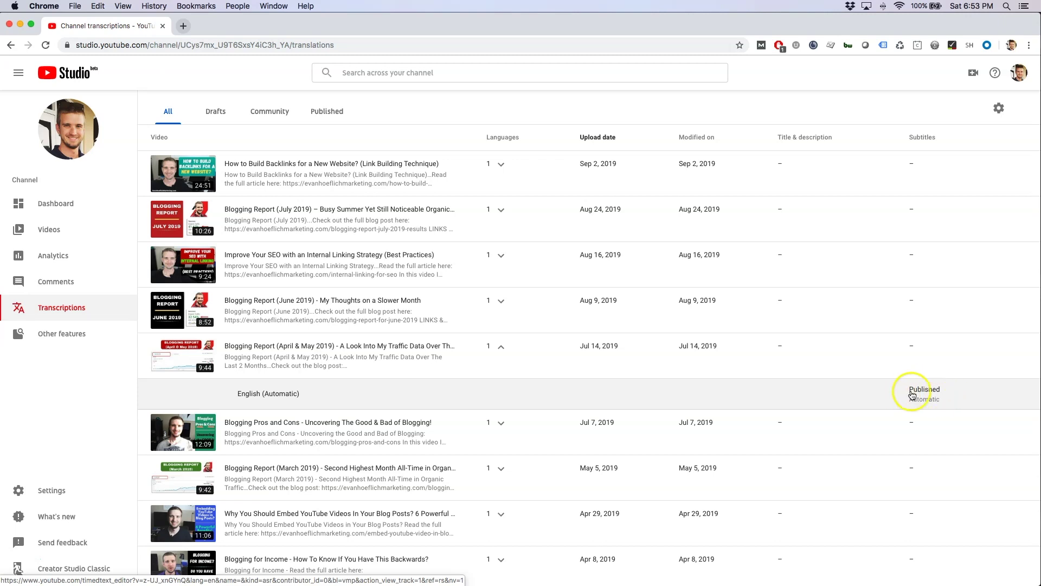
left_click(913, 393)
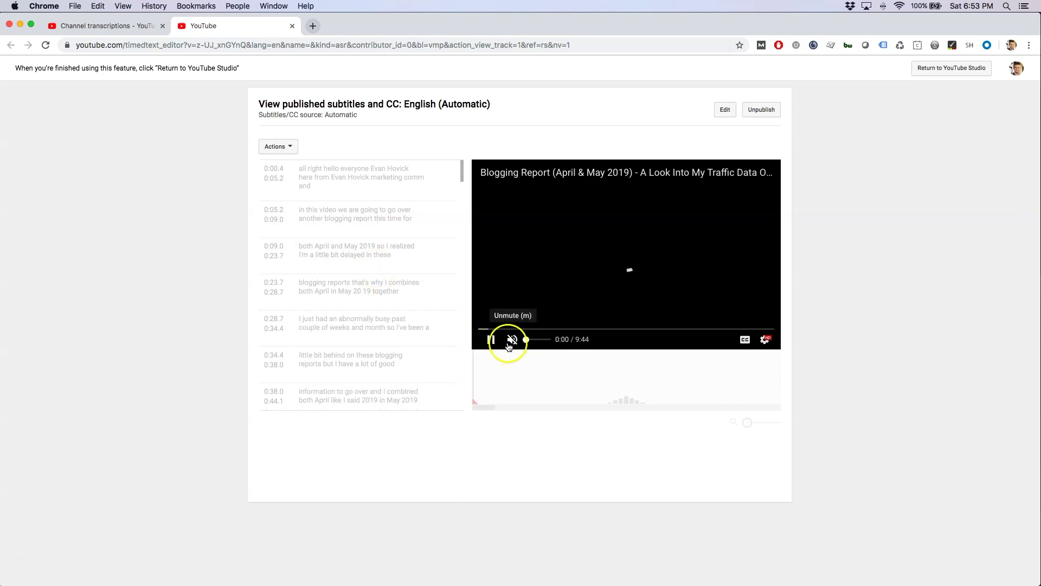
left_click(490, 340)
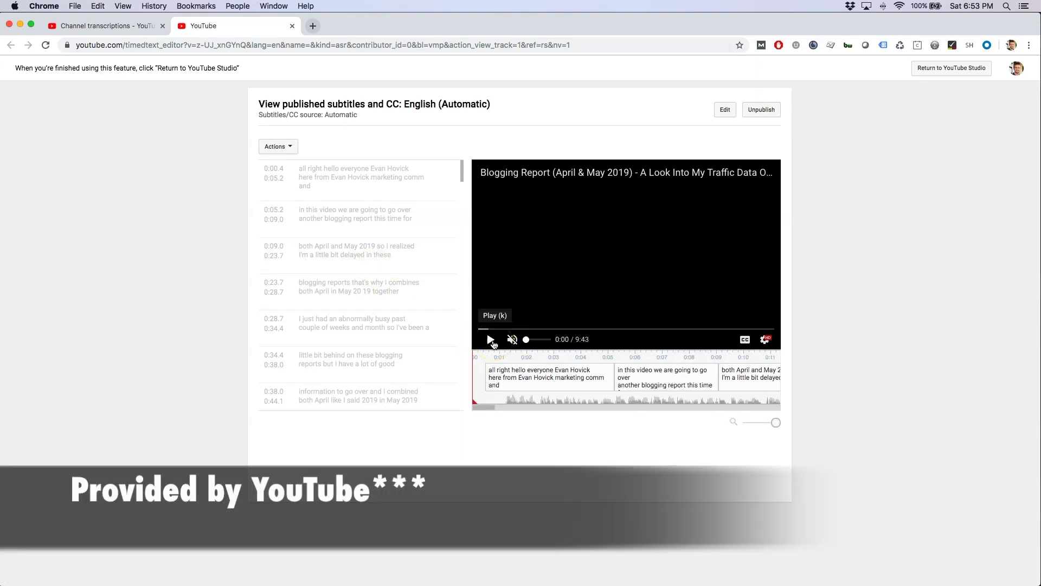
Check which file formats the automatic English subtitles can be downloaded in
left_click(365, 197)
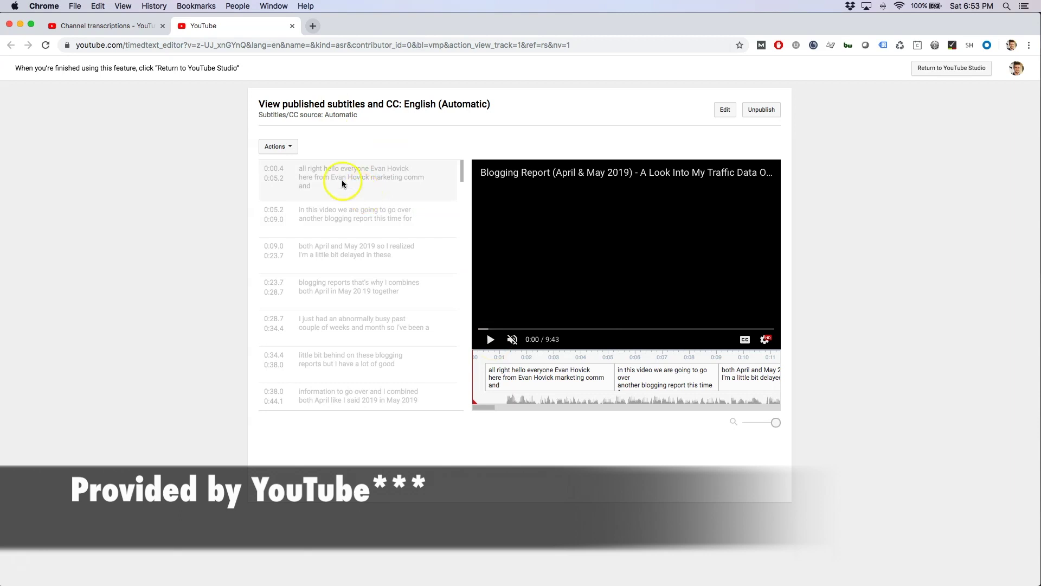
left_click(289, 146)
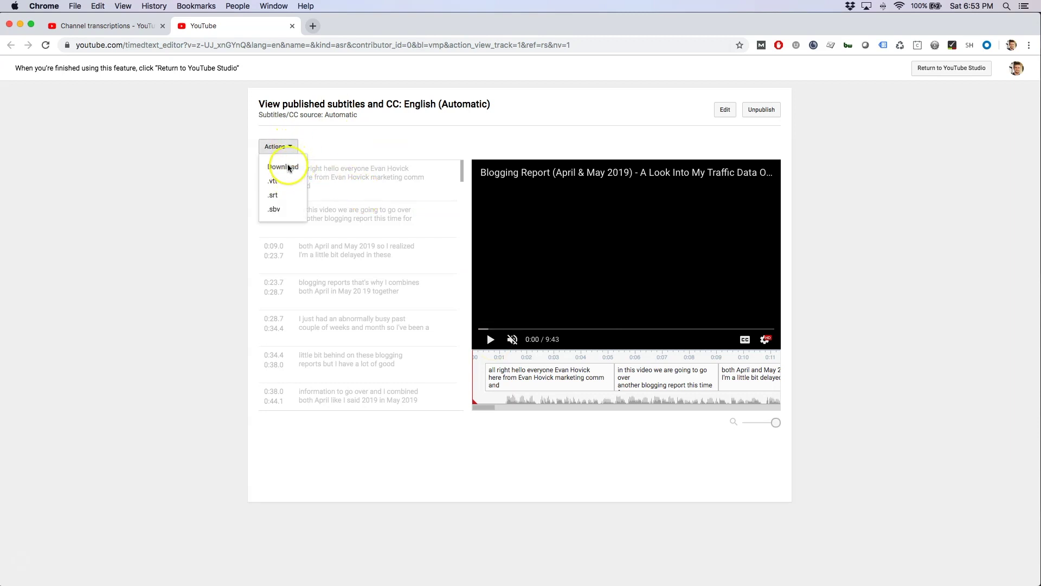
left_click(327, 161)
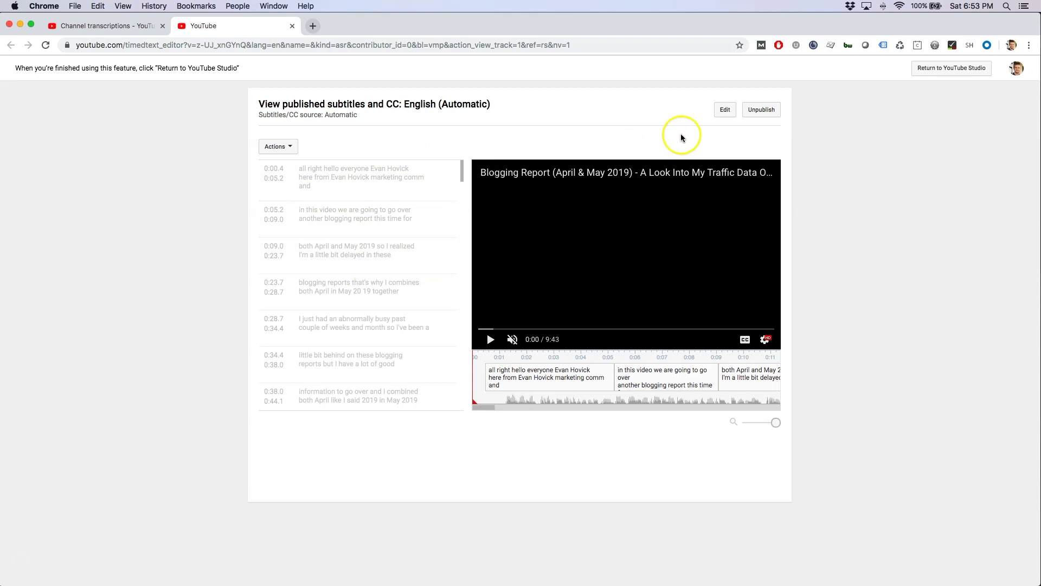
Open the automatic English subtitles for editing and place the cursor in the first caption with the preview video paused
left_click(725, 110)
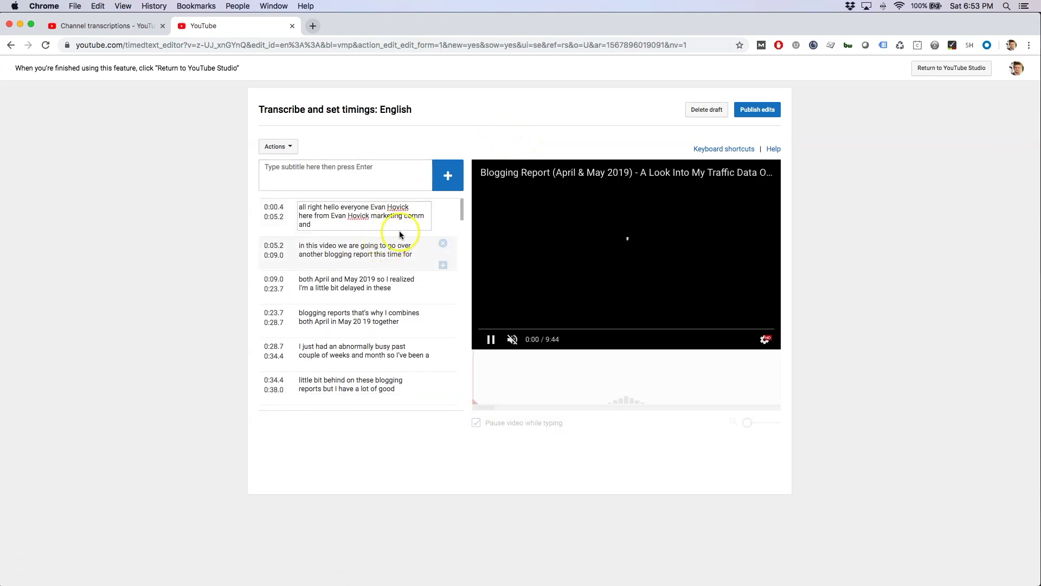
left_click(492, 341)
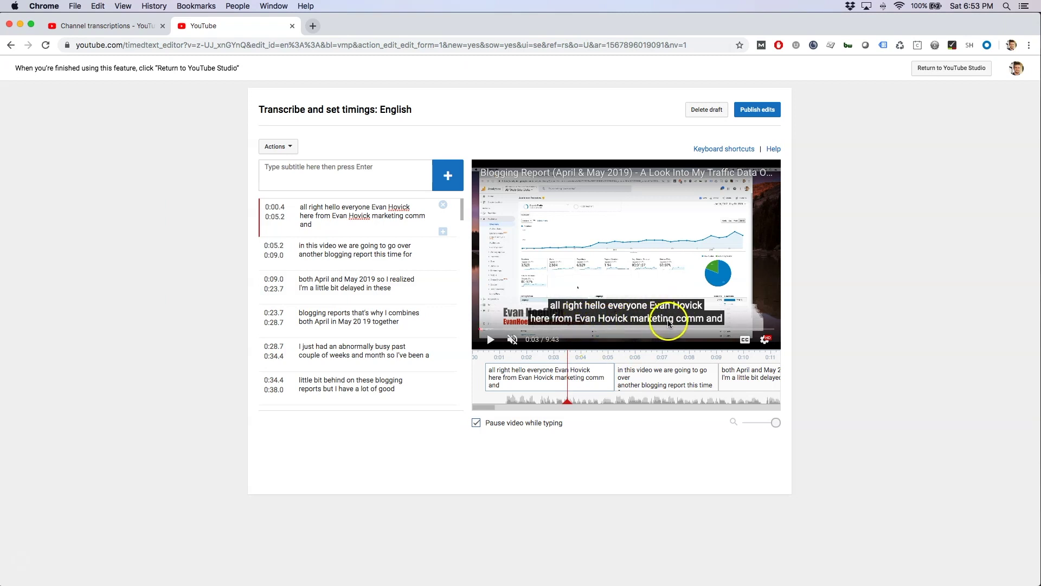
left_click(360, 220)
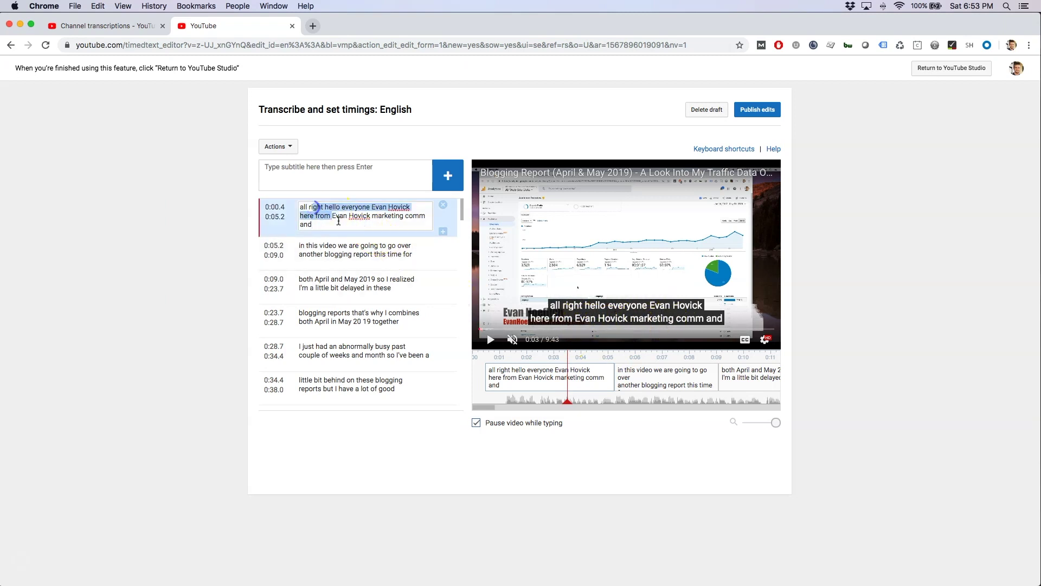
left_click(344, 224)
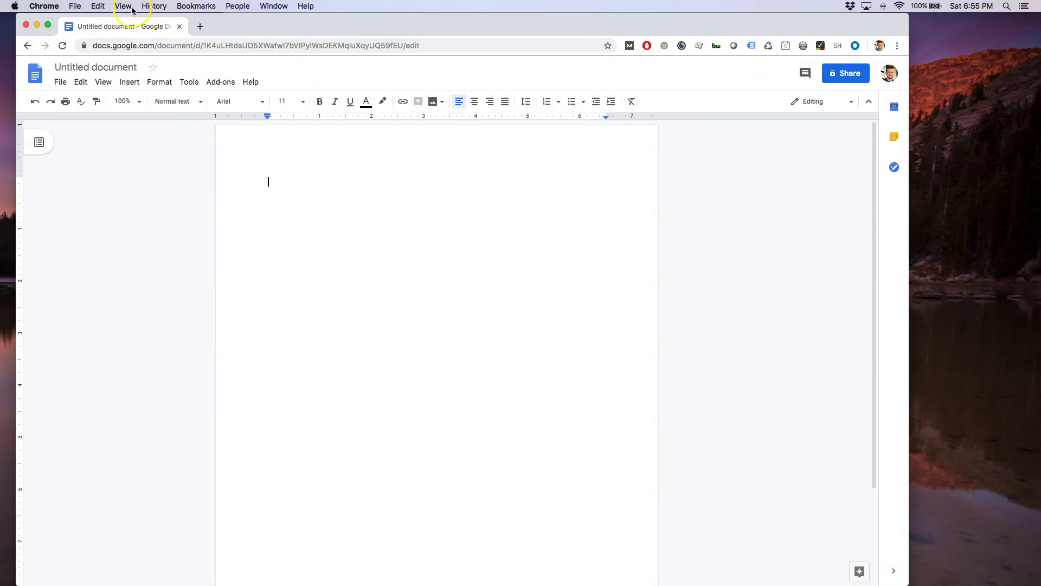
Resize and arrange the blank Google Docs window so it sits side by side with the YouTube video window
left_click_drag(16, 18, 7, 18)
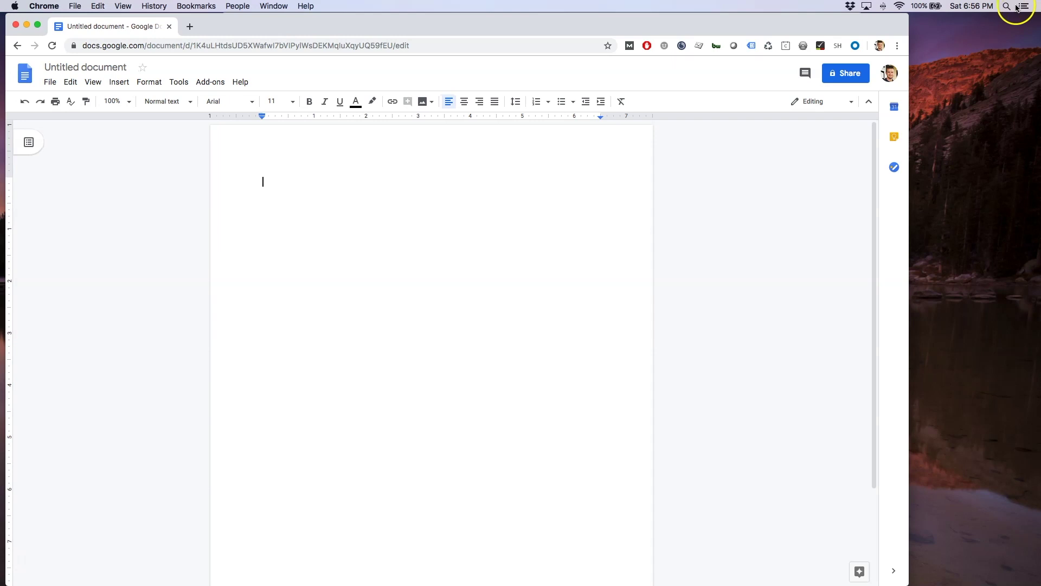
left_click_drag(866, 24, 491, 9)
left_click(255, 32)
left_click(339, 124)
left_click_drag(367, 23, 371, 23)
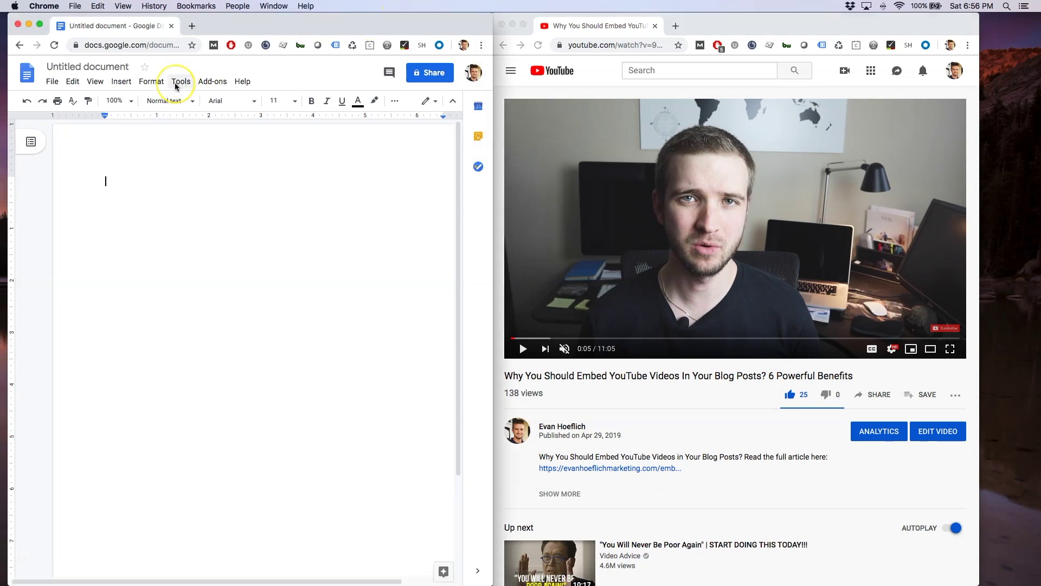
Open the voice typing tool in the blank document
left_click(176, 86)
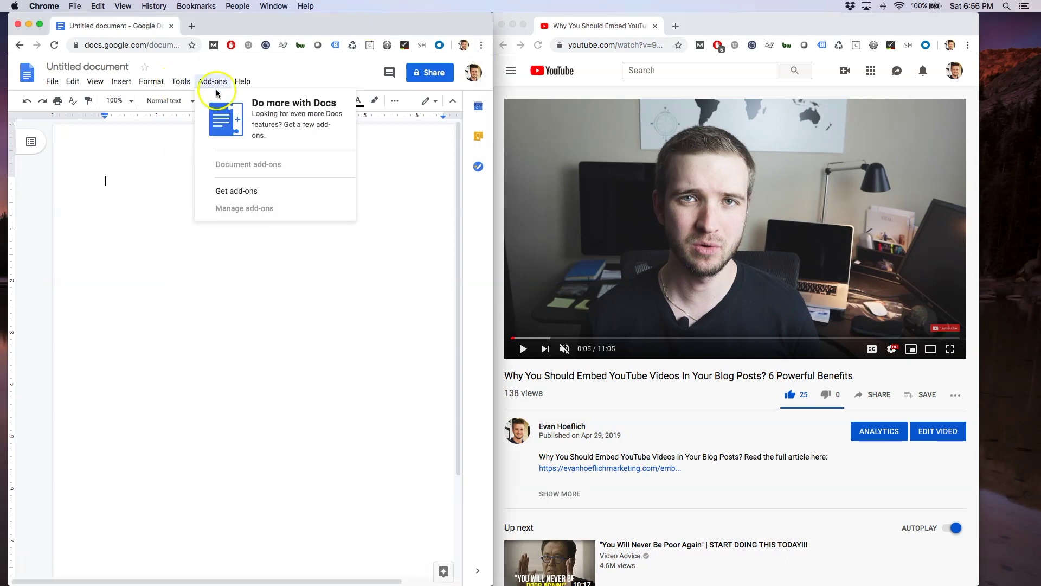
left_click(179, 80)
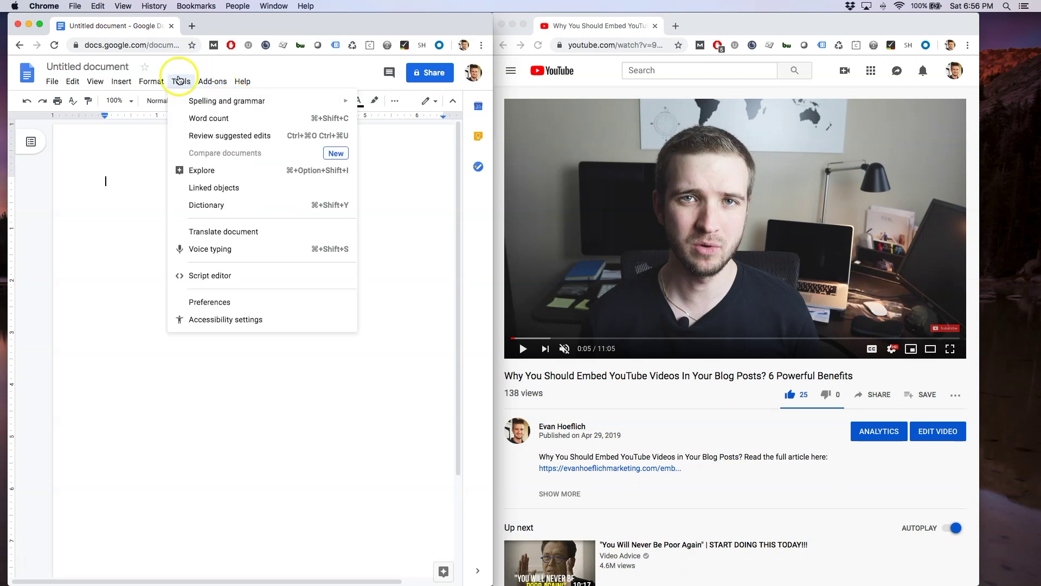
left_click(206, 249)
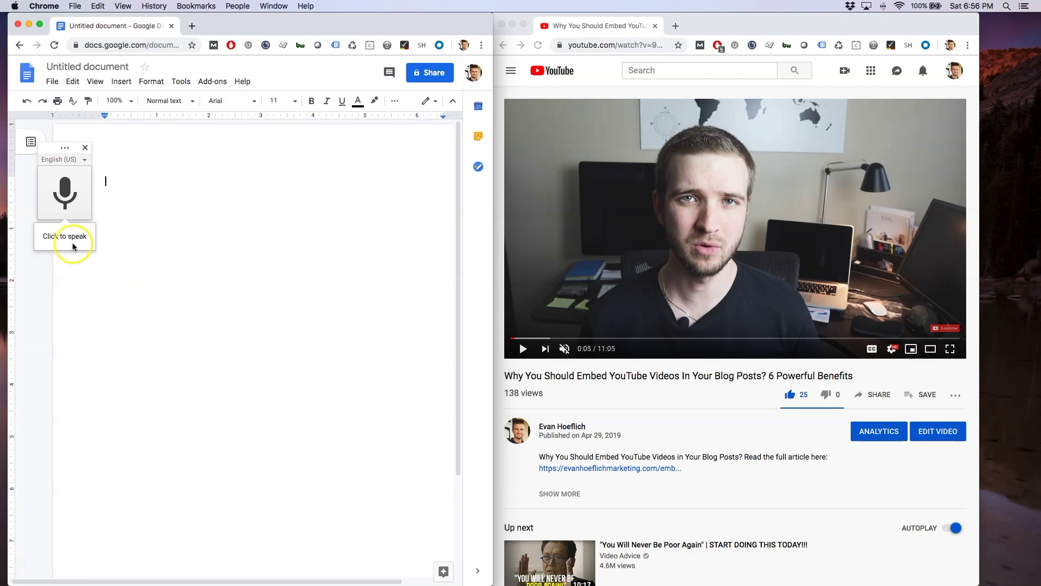
Dictate "To speak for example this is starting to translate my voice into text which is pretty cool" with voice typing and stop recording
left_click(587, 399)
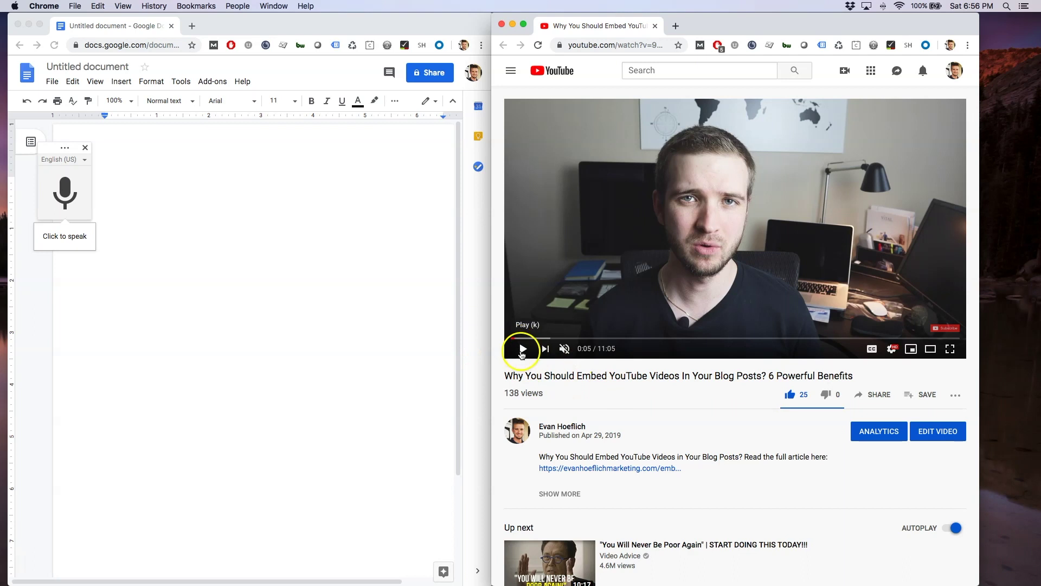
left_click(241, 263)
left_click(66, 217)
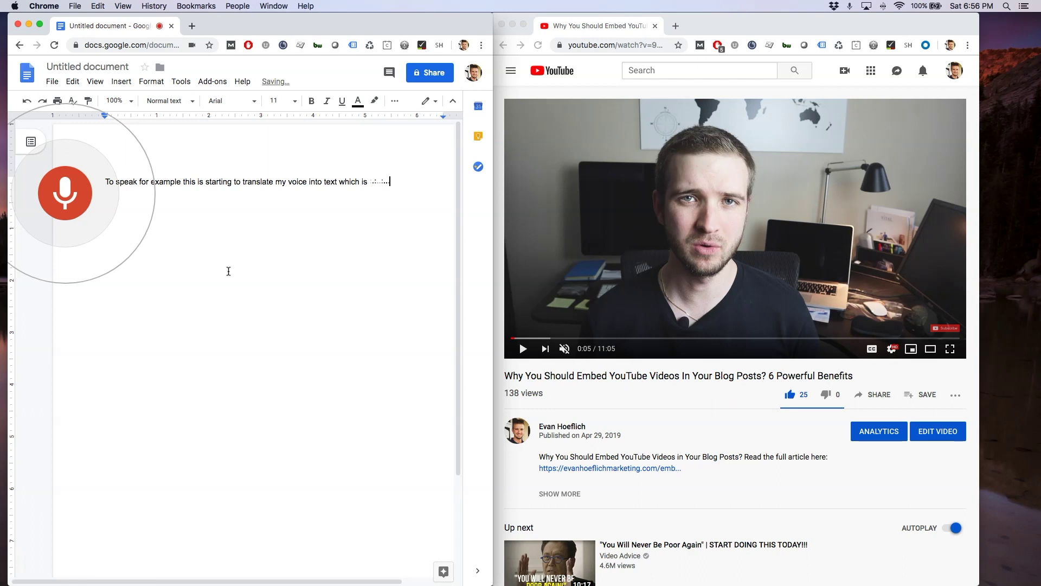
left_click(65, 195)
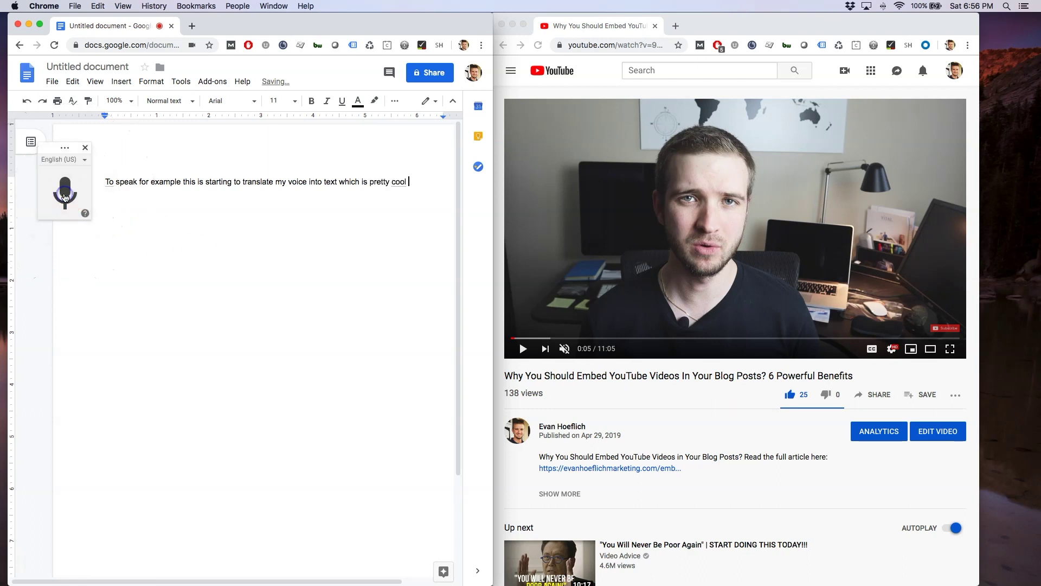
Select the whole dictated sentence in the document
left_click(594, 395)
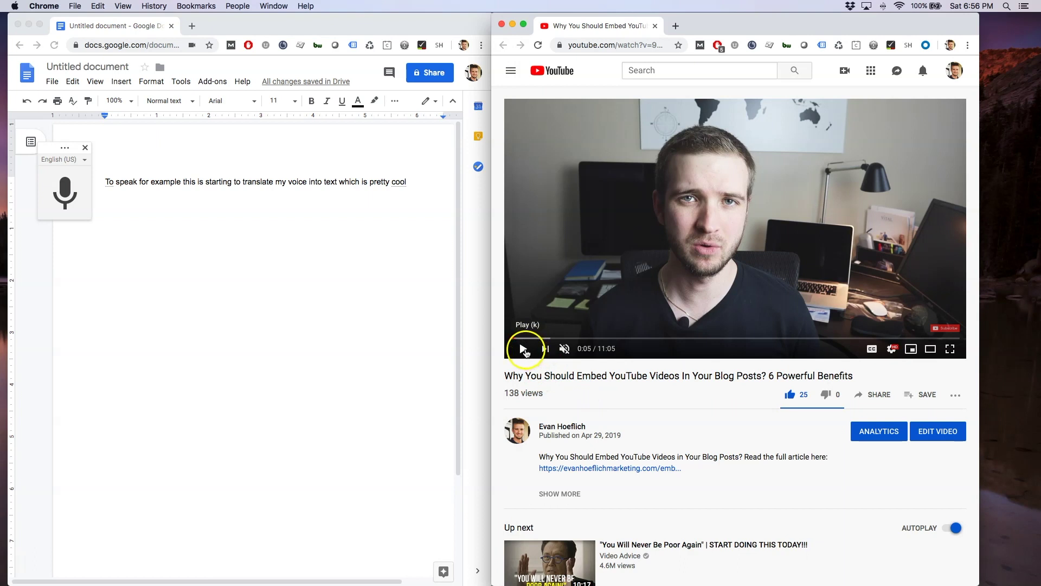
left_click(328, 293)
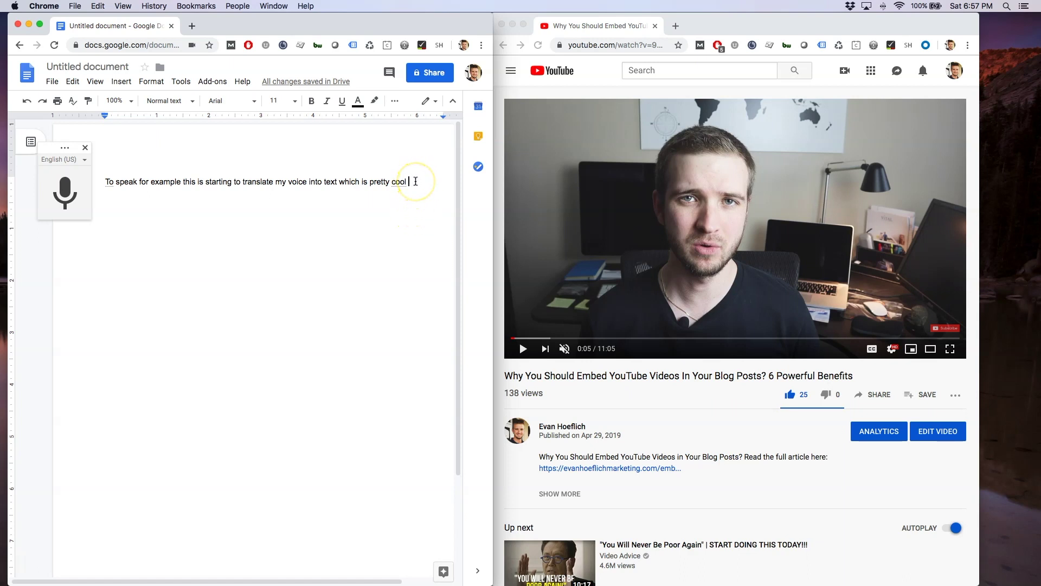
left_click_drag(396, 181, 134, 180)
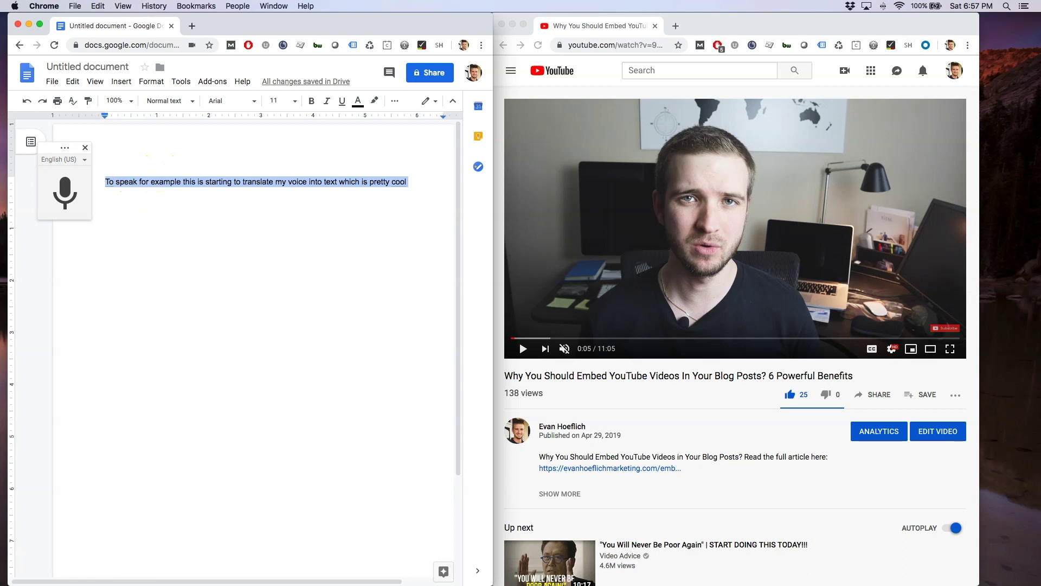
Bring the YouTube Studio dashboard window to the front and widen it over the document window
left_click(601, 28)
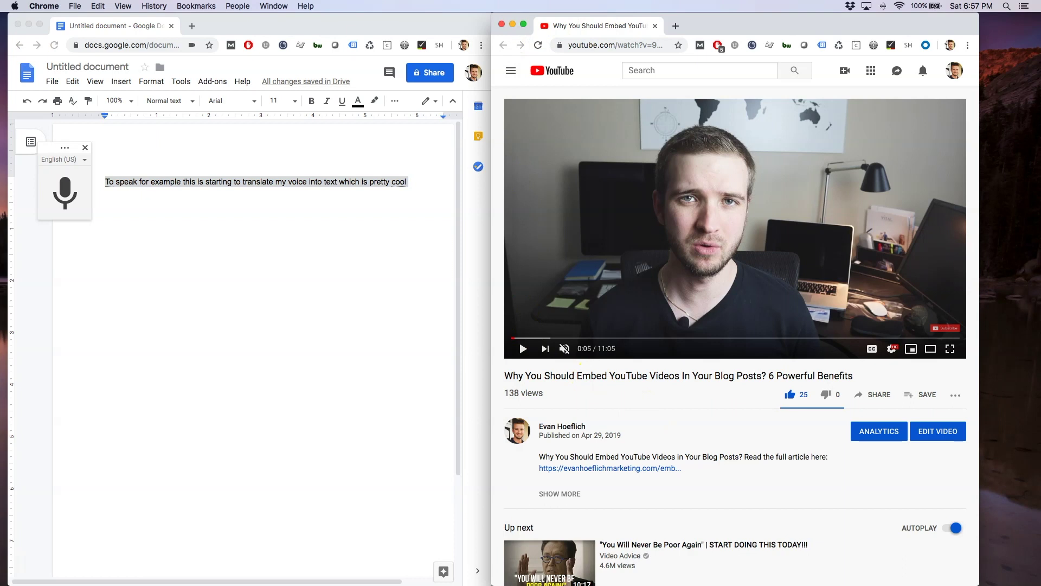
left_click_drag(451, 27, 465, 28)
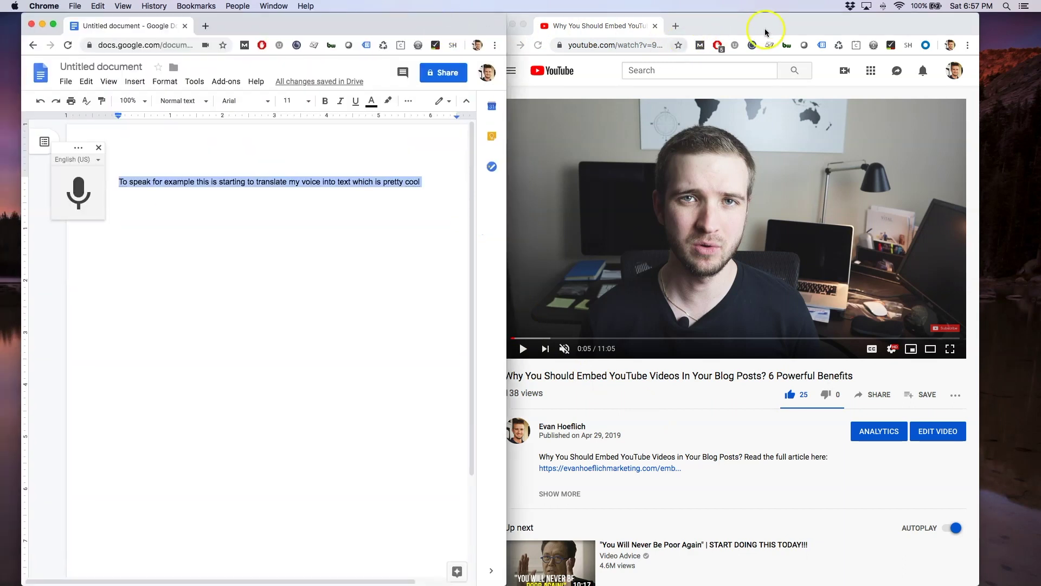
left_click_drag(765, 25, 715, 23)
left_click(903, 70)
left_click_drag(929, 20, 1040, 20)
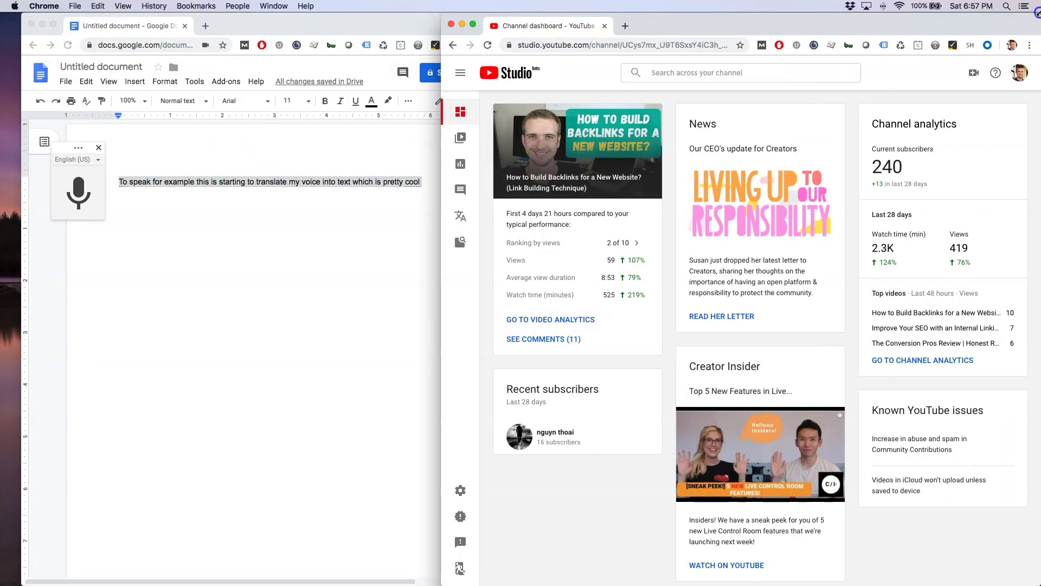
left_click_drag(443, 18, 59, 17)
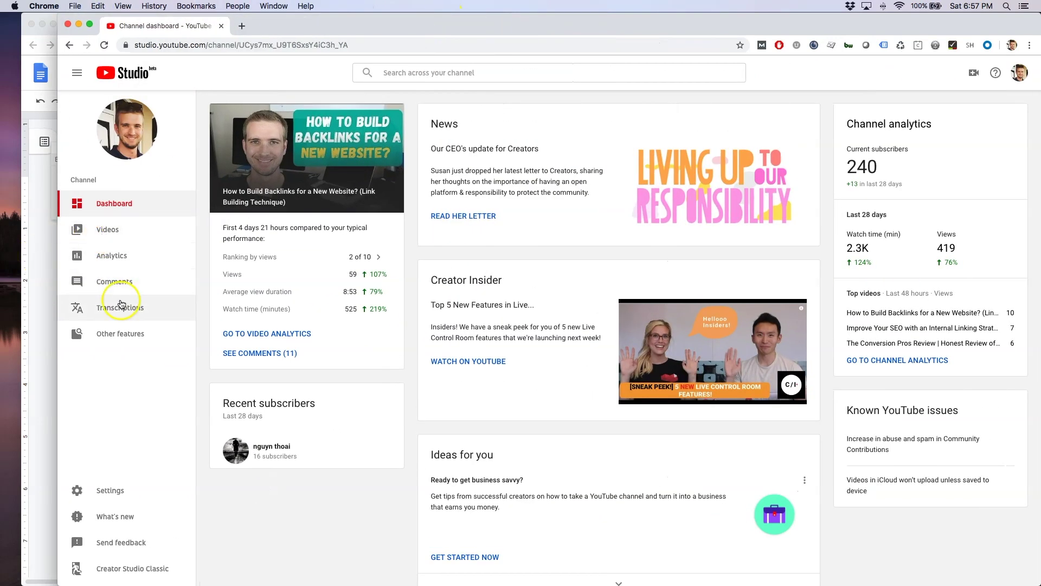
Open the details of the "Blogging Report (April & May 2019)" video from the channel's uploaded videos
left_click(119, 233)
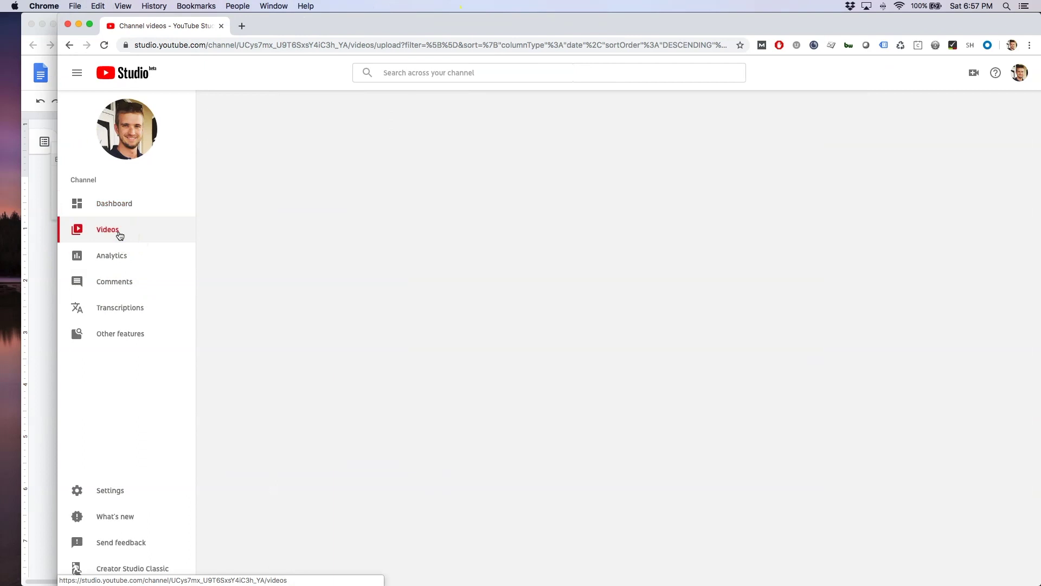
scroll(446, 405, "down", 1)
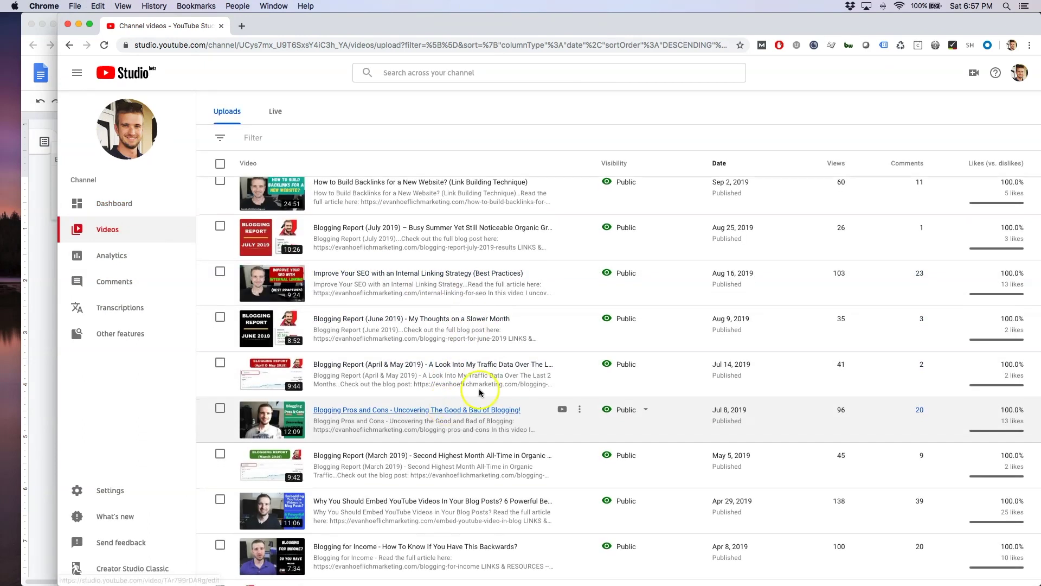
left_click(365, 367)
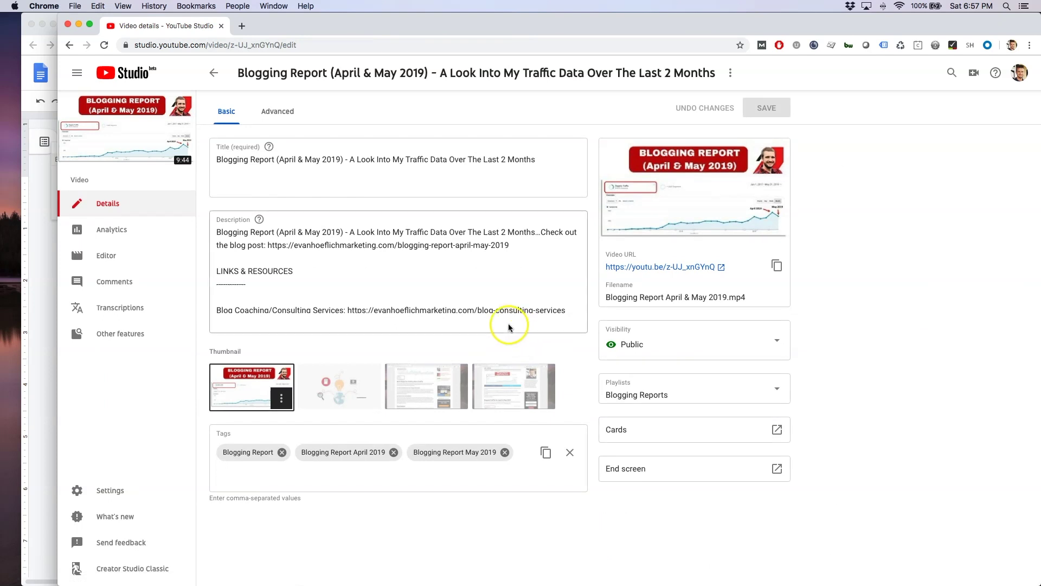
Go from the video's advanced details to its transcriptions page and add English as a language
left_click(281, 115)
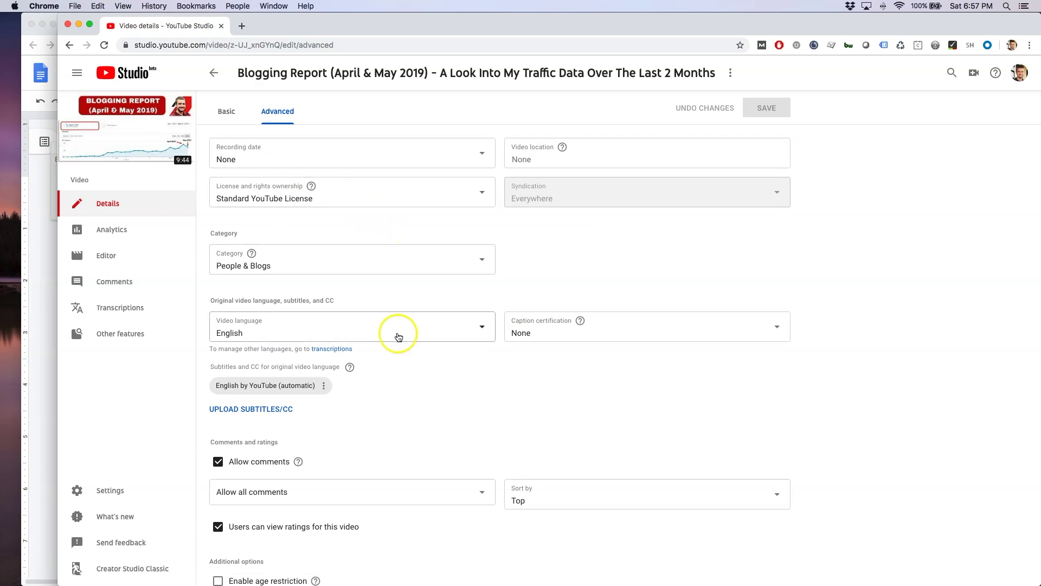
left_click(333, 351)
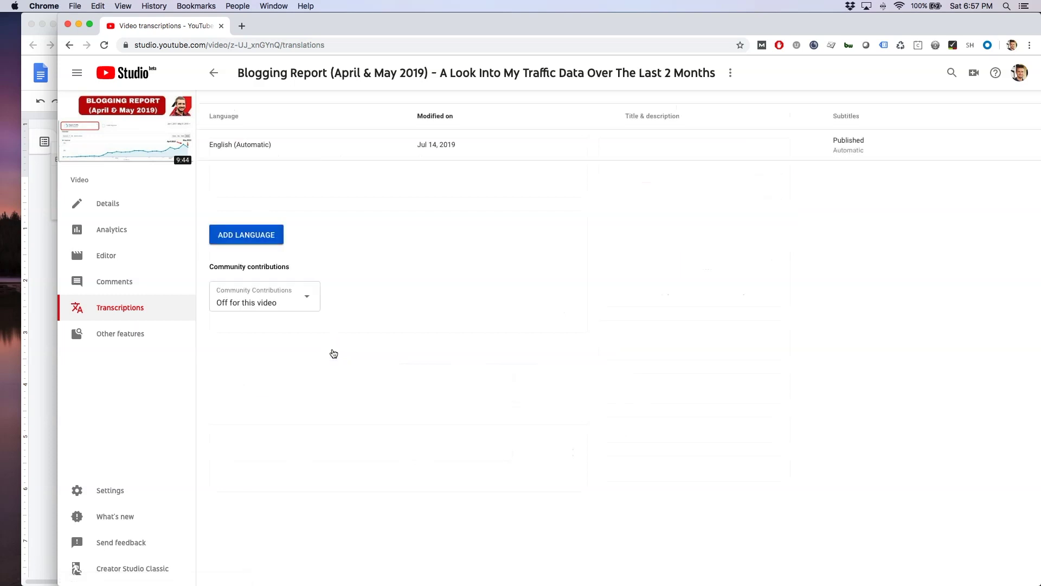
left_click(261, 236)
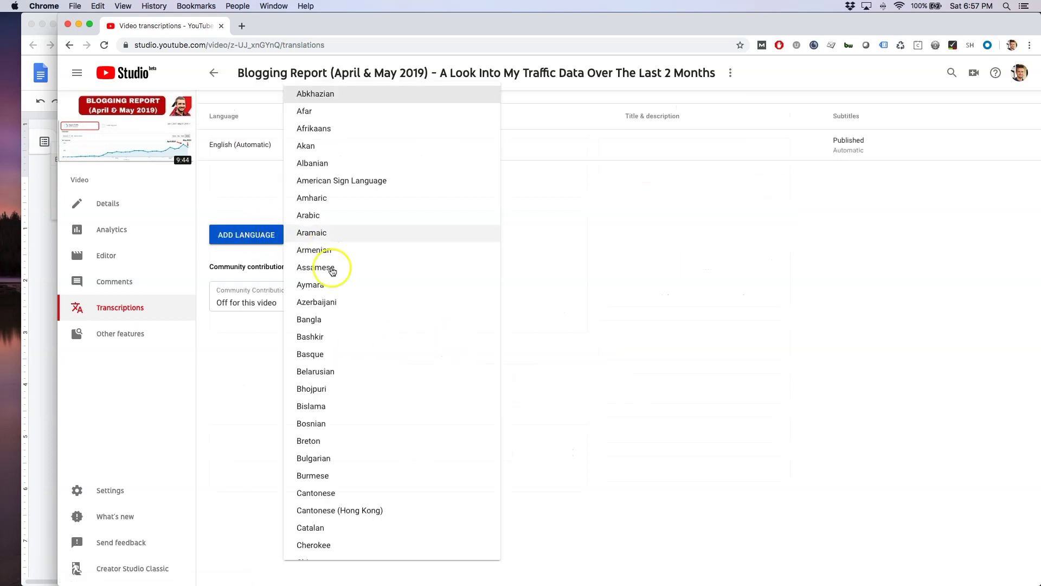
scroll(347, 288, "down", 4)
scroll(358, 301, "down", 8)
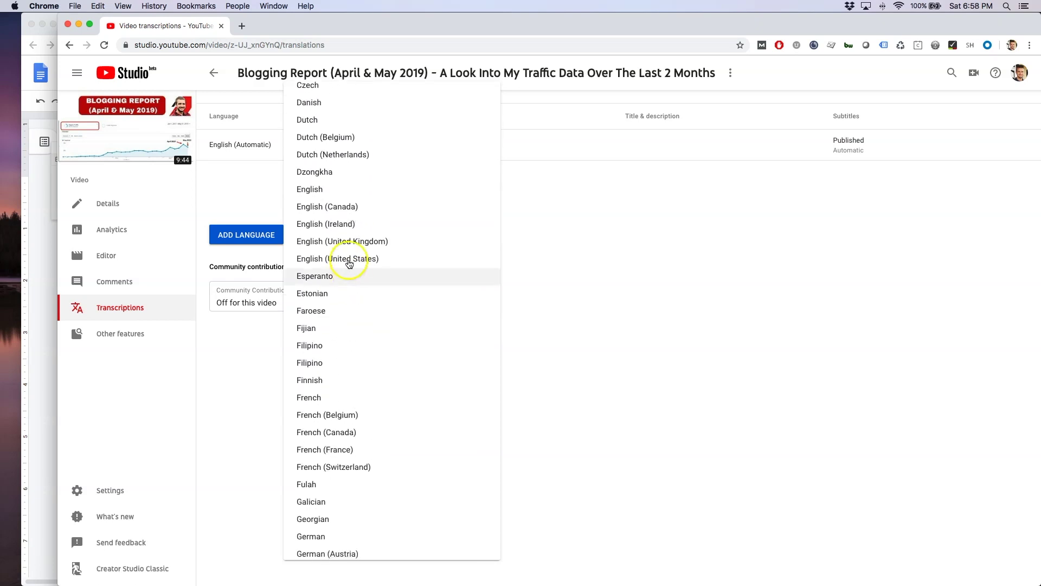
left_click(328, 193)
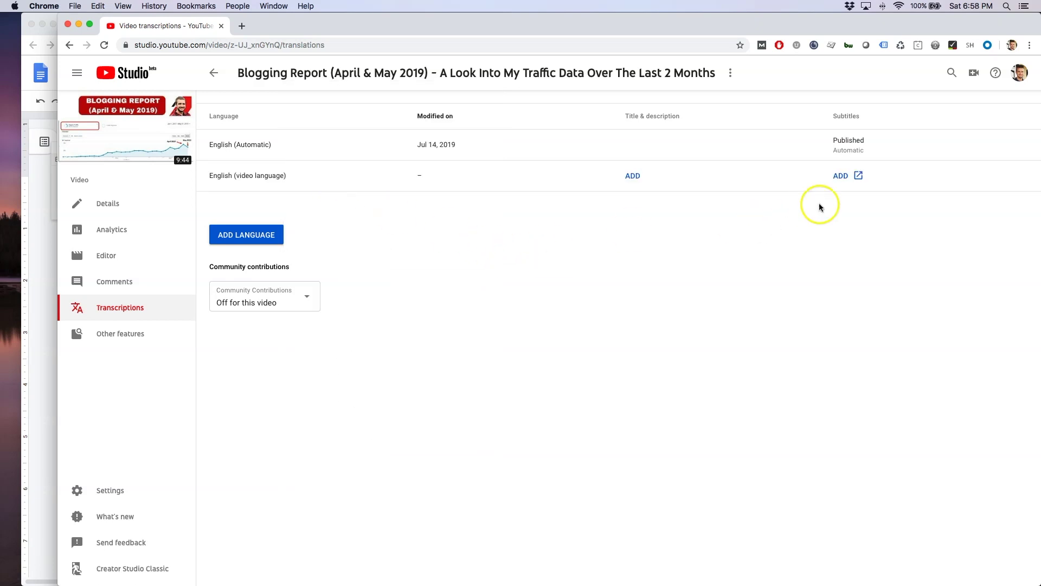
Start adding English subtitles with the Transcribe and auto-sync method and paste the dictated sentence as the video transcript
left_click(846, 176)
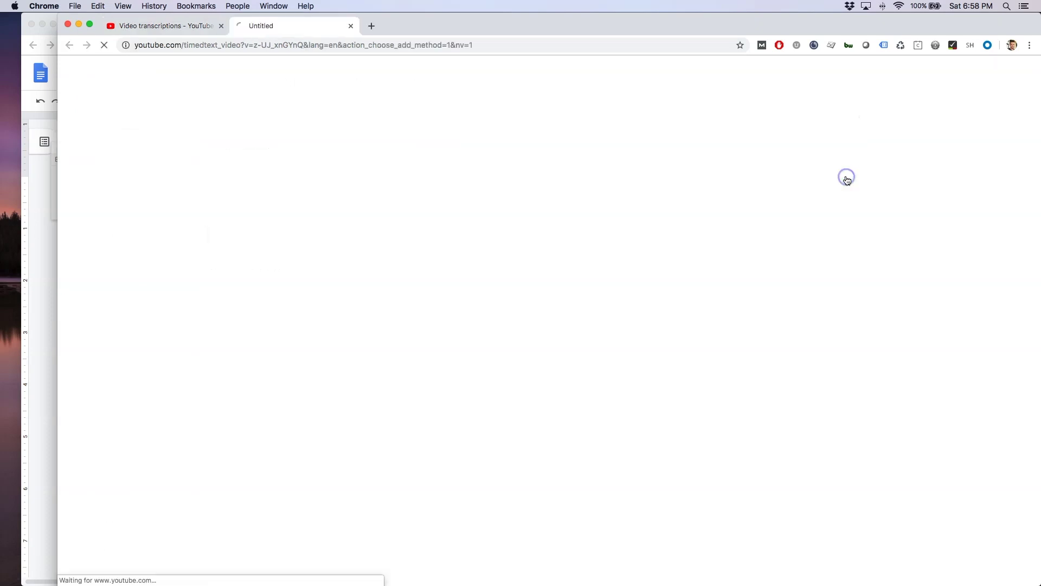
left_click(179, 26)
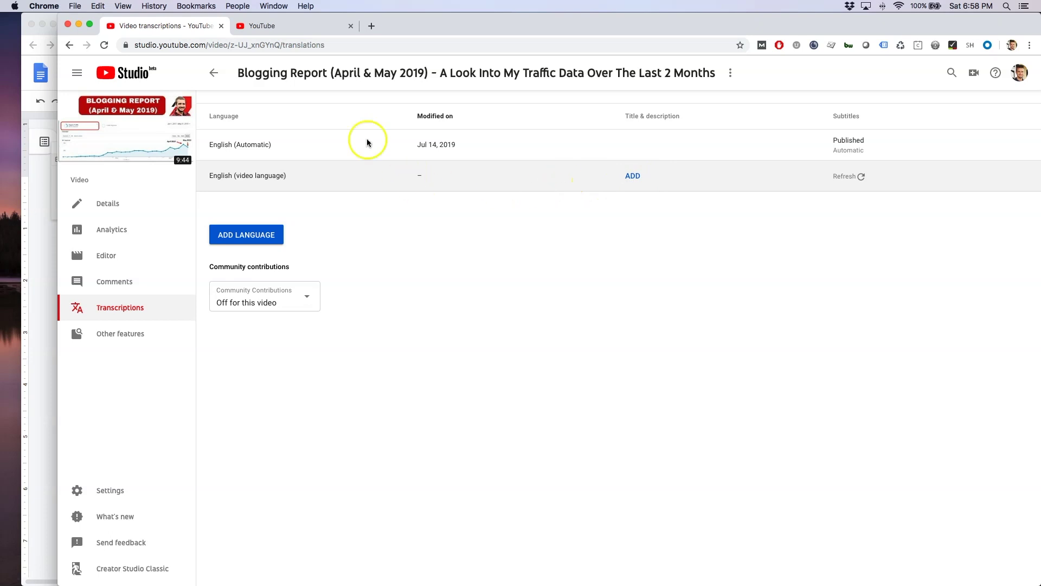
left_click(290, 28)
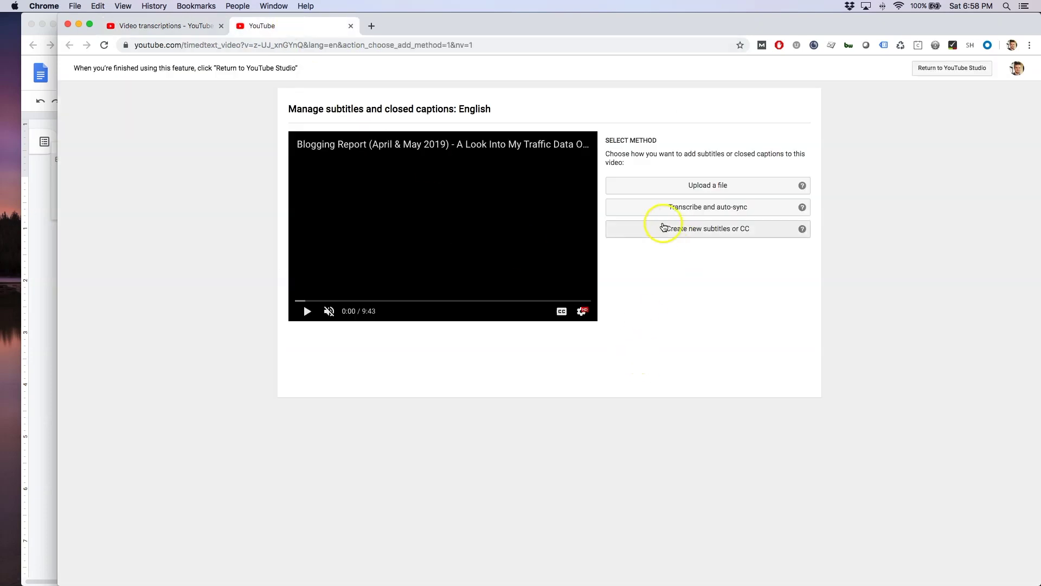
left_click(728, 213)
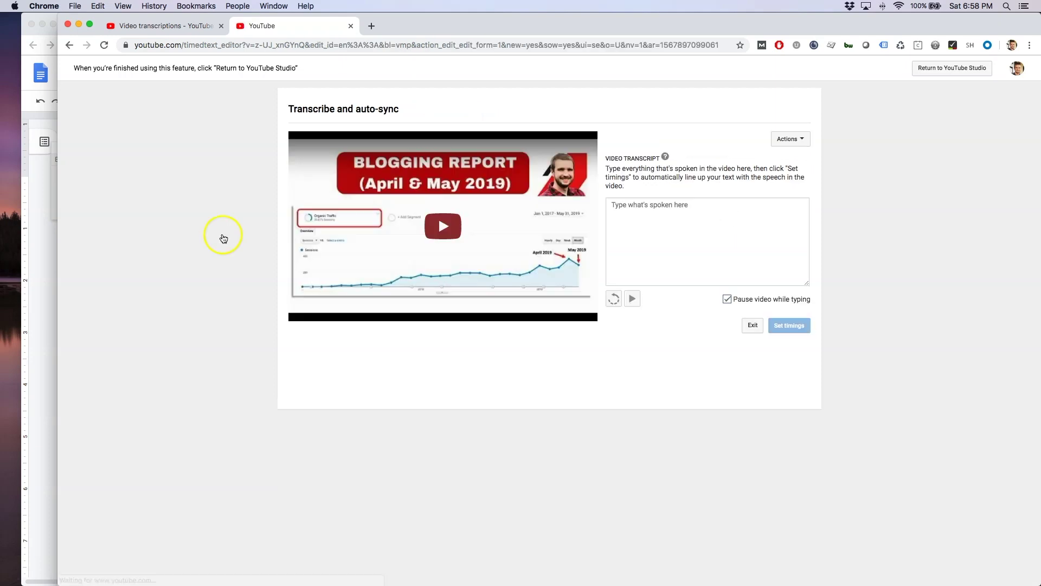
left_click(705, 232)
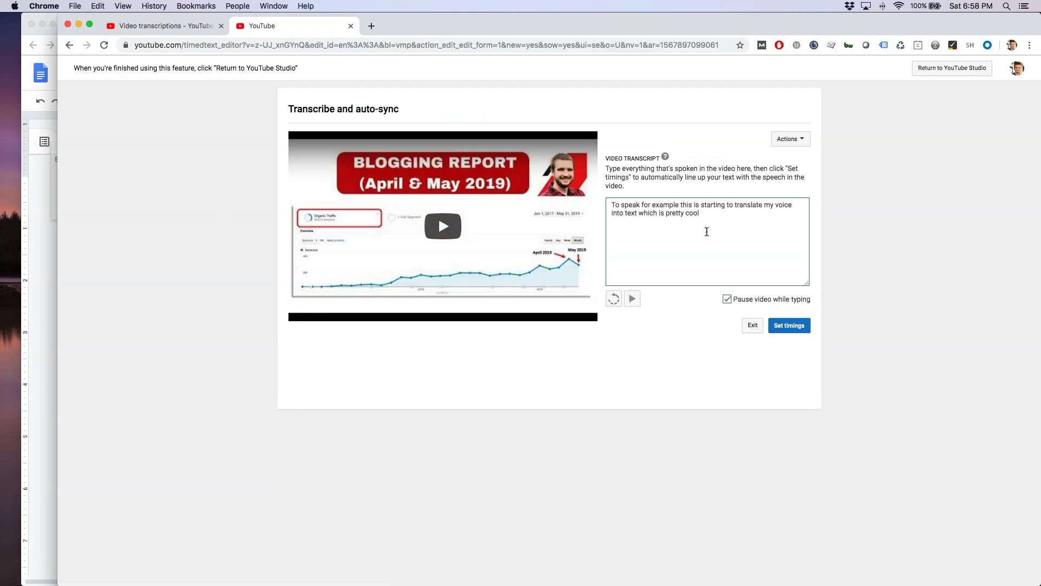
left_click(710, 227)
Play the "Why You Should Embed YouTube Videos In Your Blog Posts? 6 Powerful Benefits" video on its YouTube page
left_click_drag(58, 17, 36, 16)
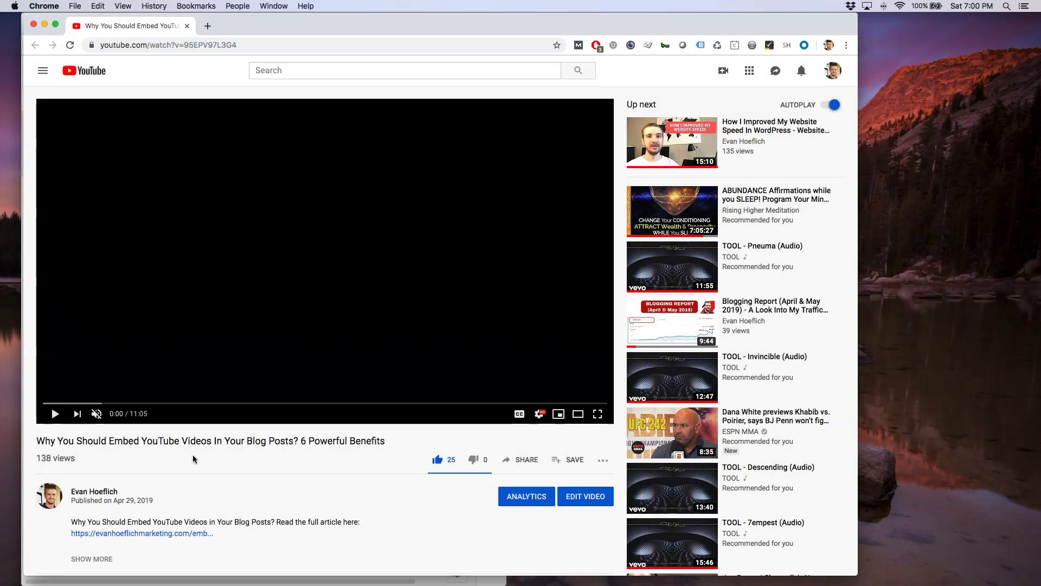
left_click(193, 455)
left_click(54, 414)
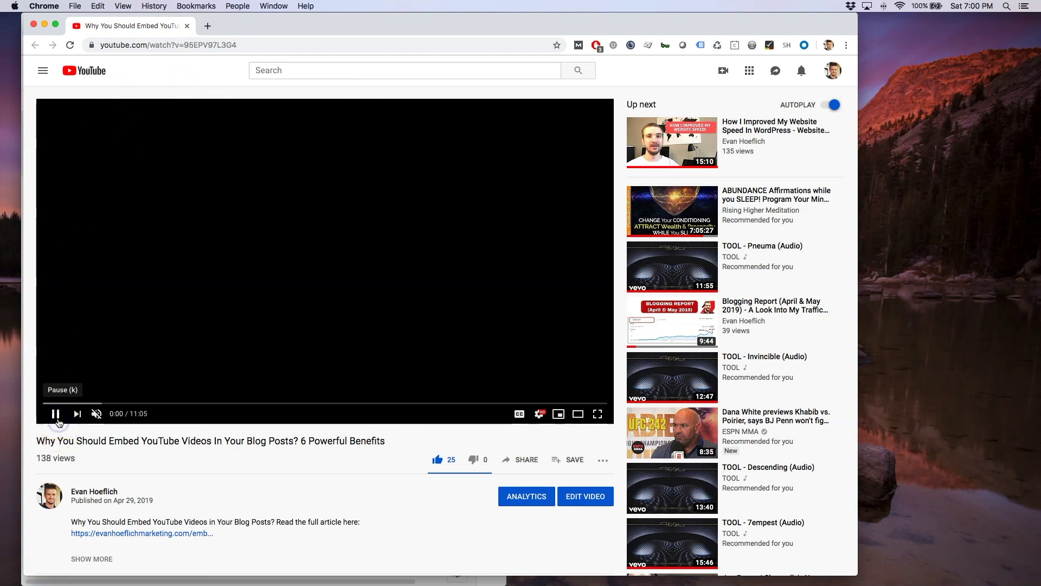
Move the YouTube window aside, then bring the Google Docs window in front of it, shift it and widen it
left_click_drag(297, 15, 388, 16)
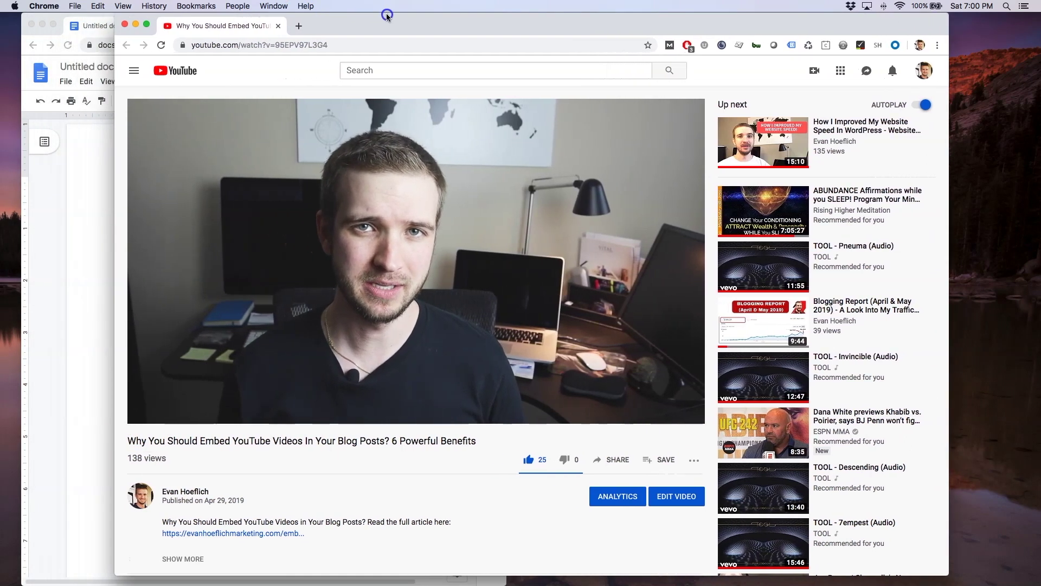
left_click(70, 309)
left_click_drag(314, 24, 404, 22)
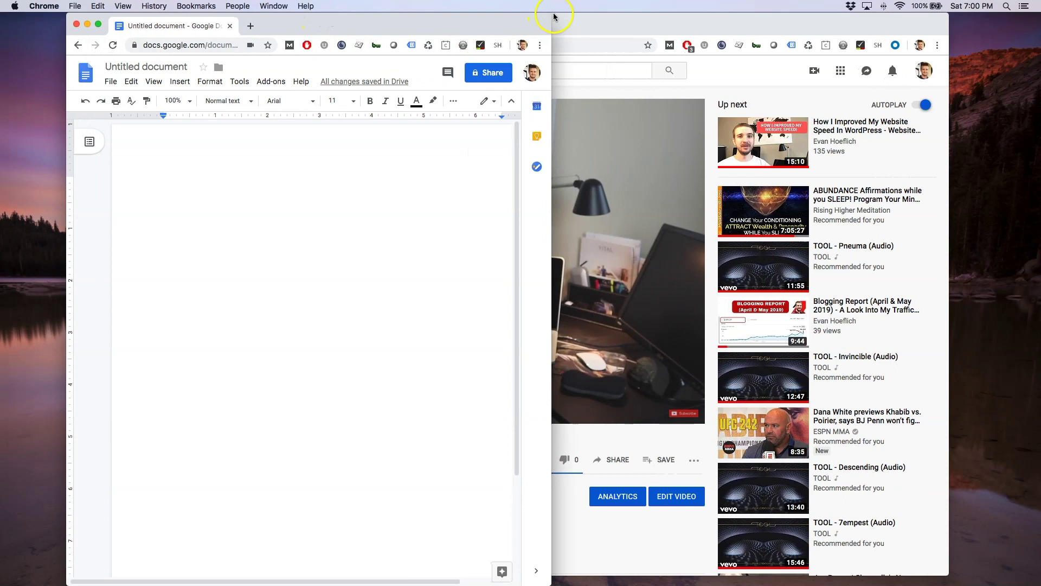
left_click_drag(552, 13, 614, 12)
Write "You can start transcribing" in the blank document
type("Yo")
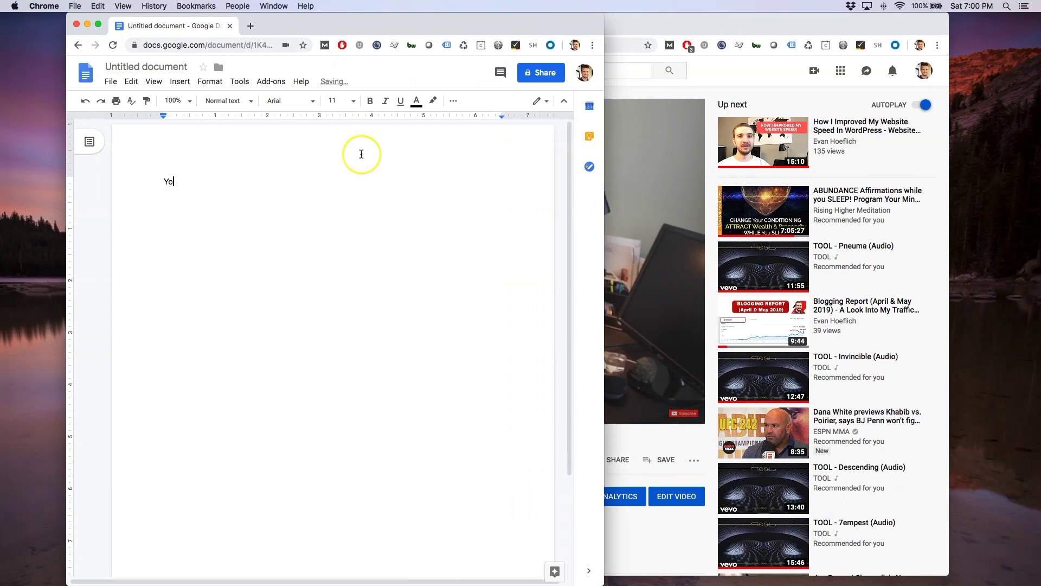
type("u can sta")
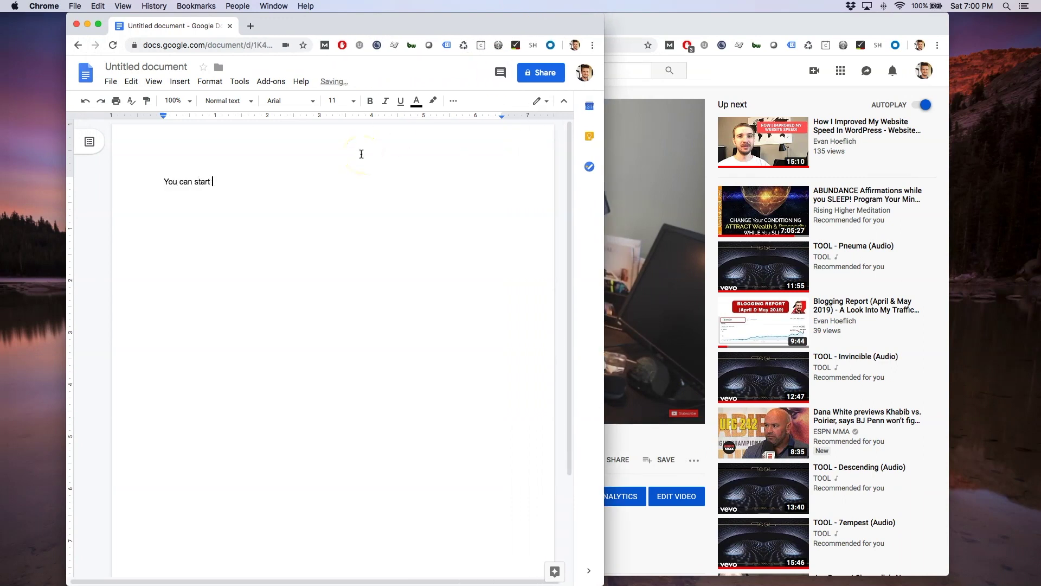
type("rt trans")
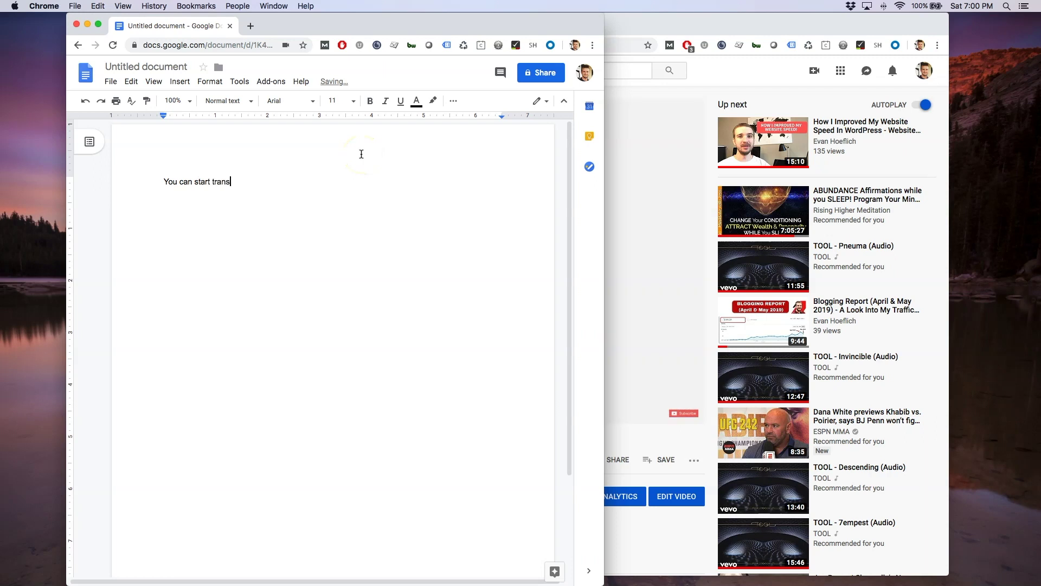
type("cribing")
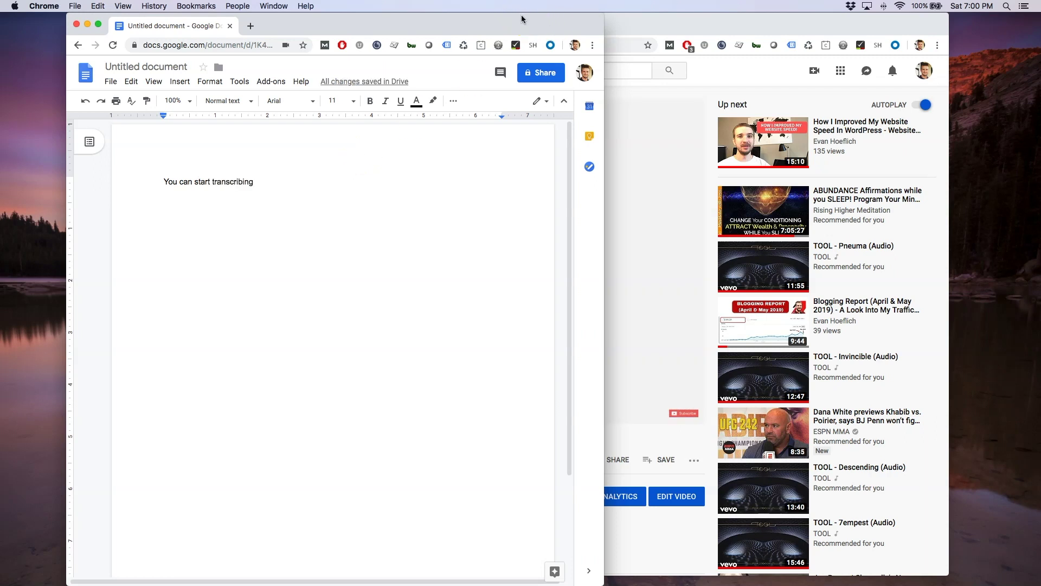
Pause the YouTube video and rewind it slightly, then return to the end of the text in the Google Docs document
left_click(606, 16)
left_click(462, 193)
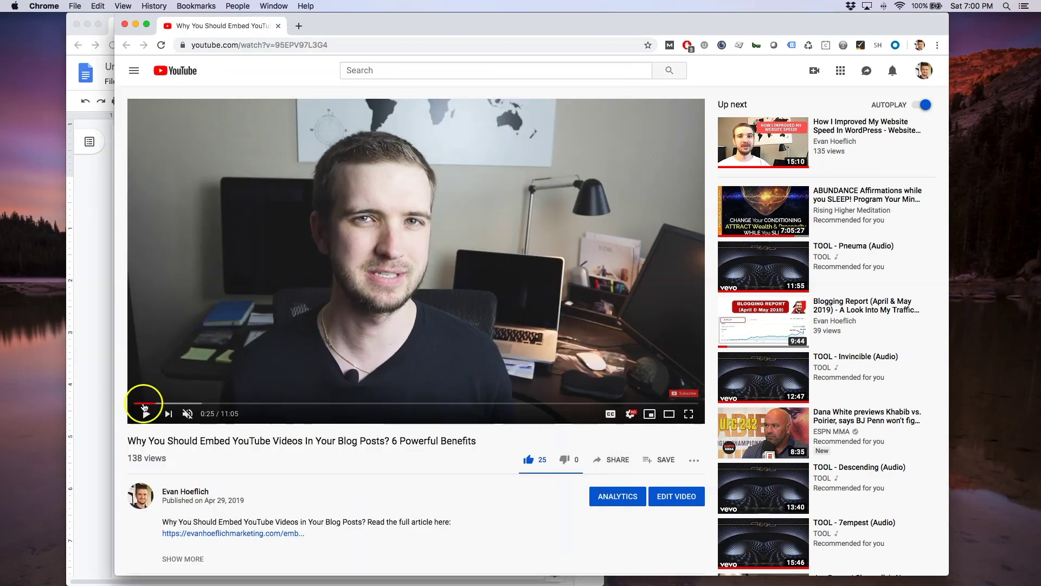
left_click(150, 403)
left_click(105, 372)
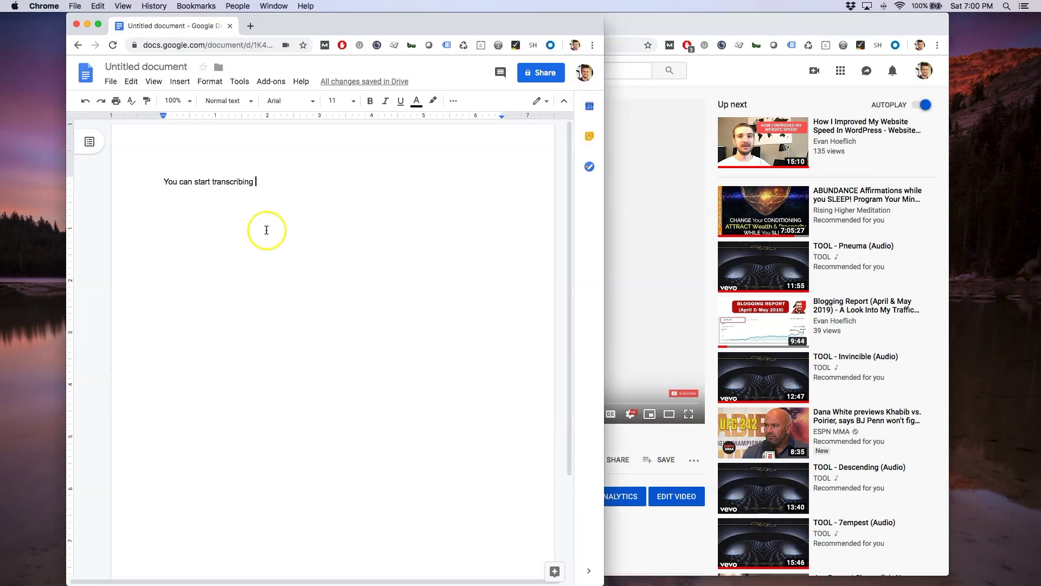
left_click(266, 182)
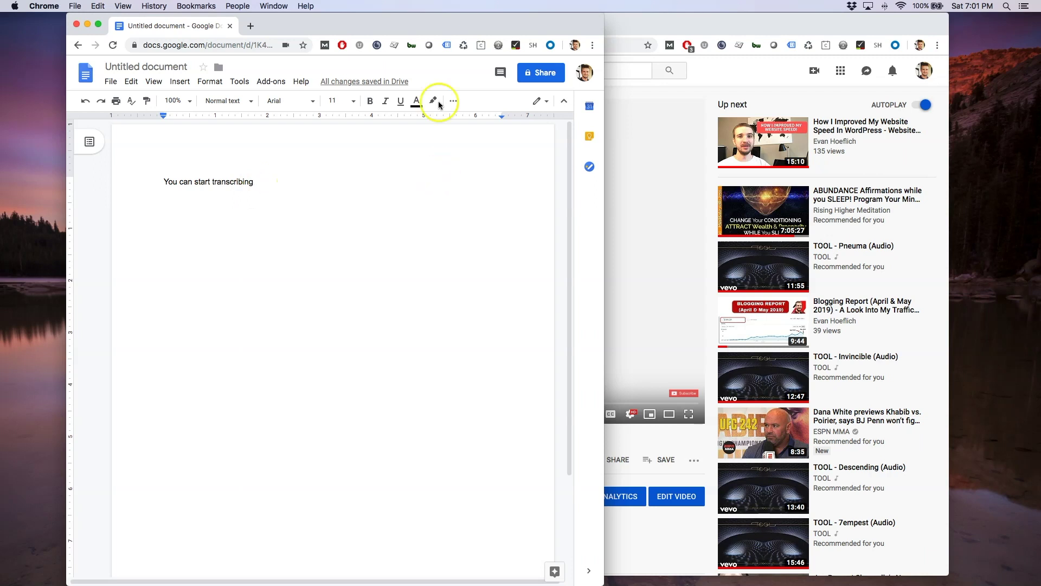
left_click(253, 183)
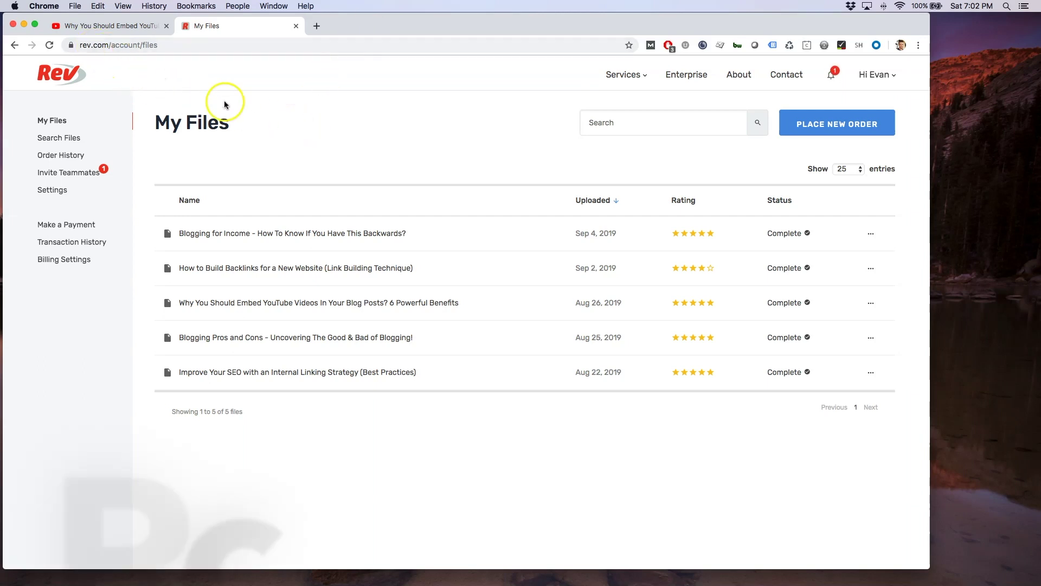
left_click(290, 125)
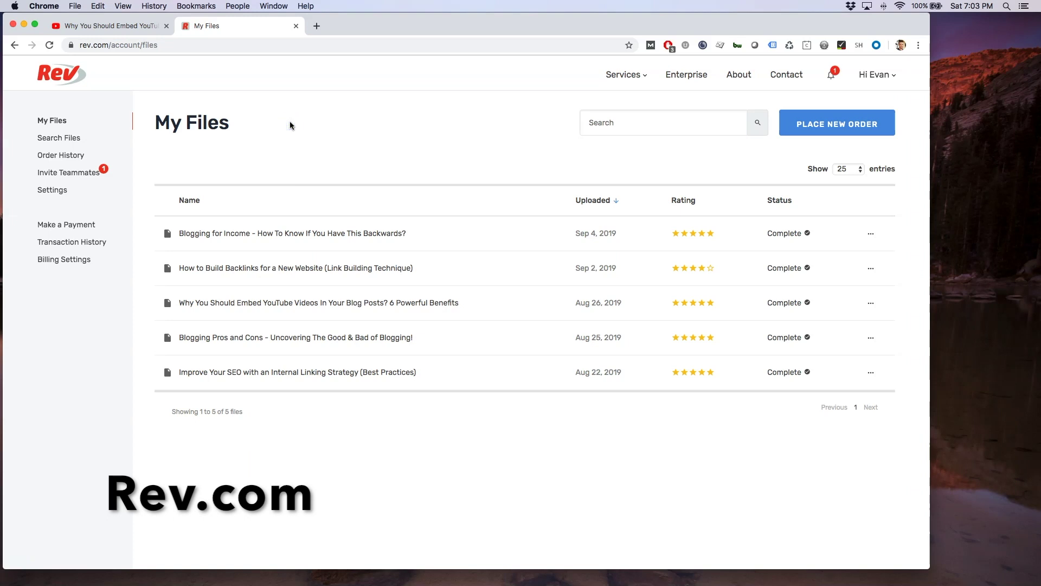
left_click(267, 118)
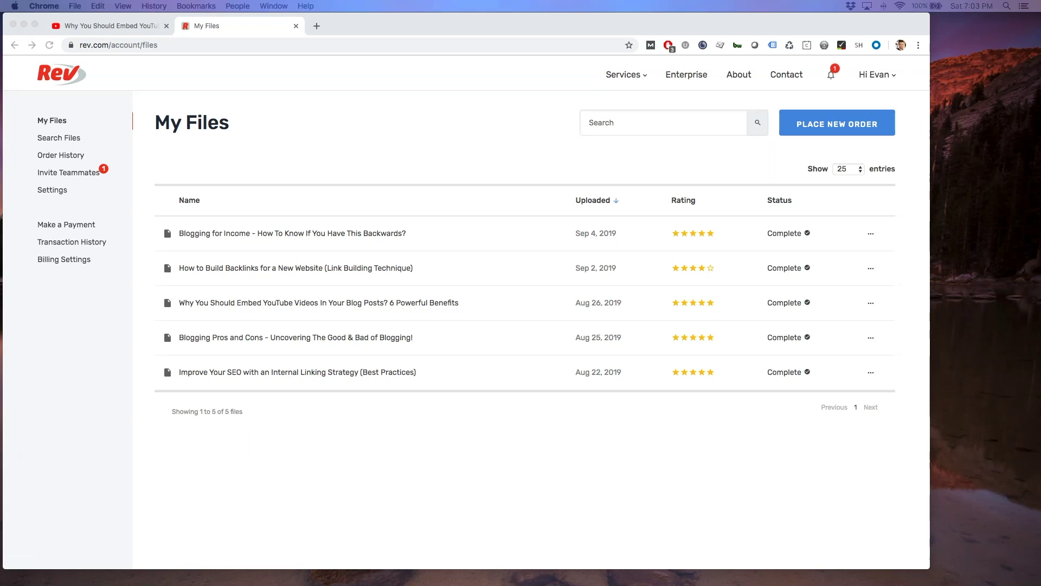
left_click(354, 481)
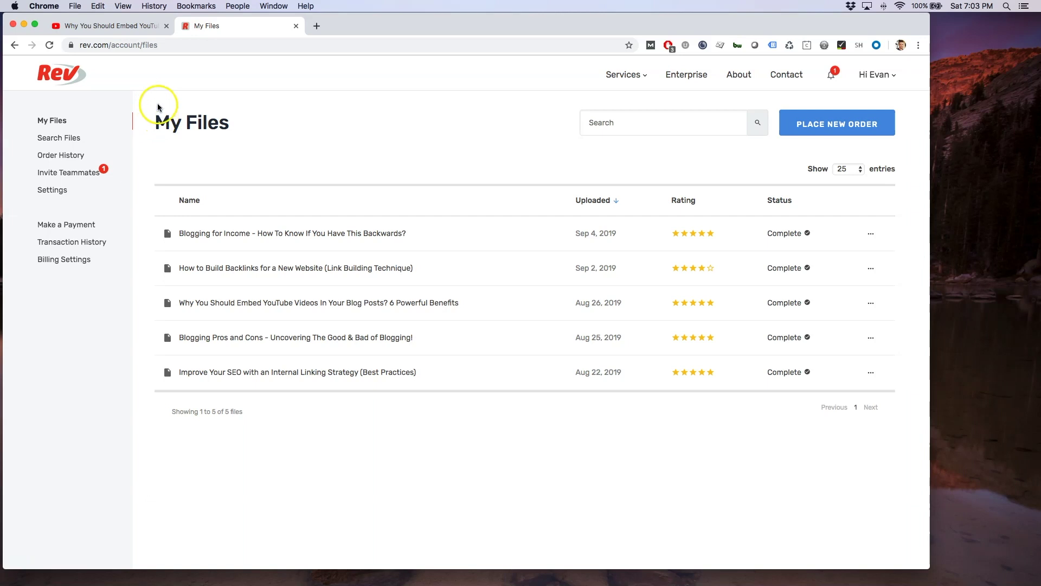
left_click(157, 107)
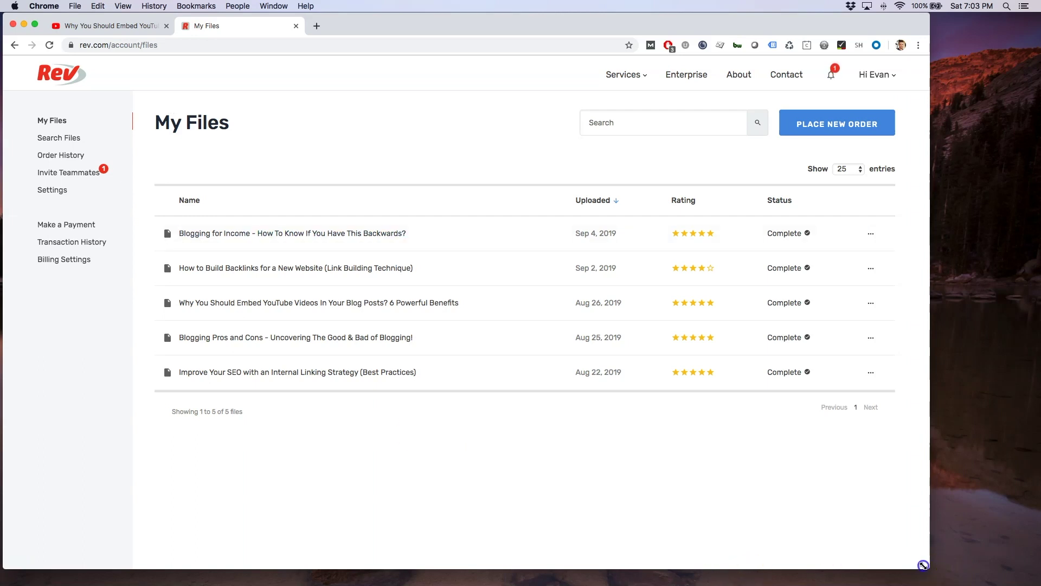
Enlarge the browser window and place a new Transcription order from the Rev files page
left_click_drag(923, 565, 1026, 583)
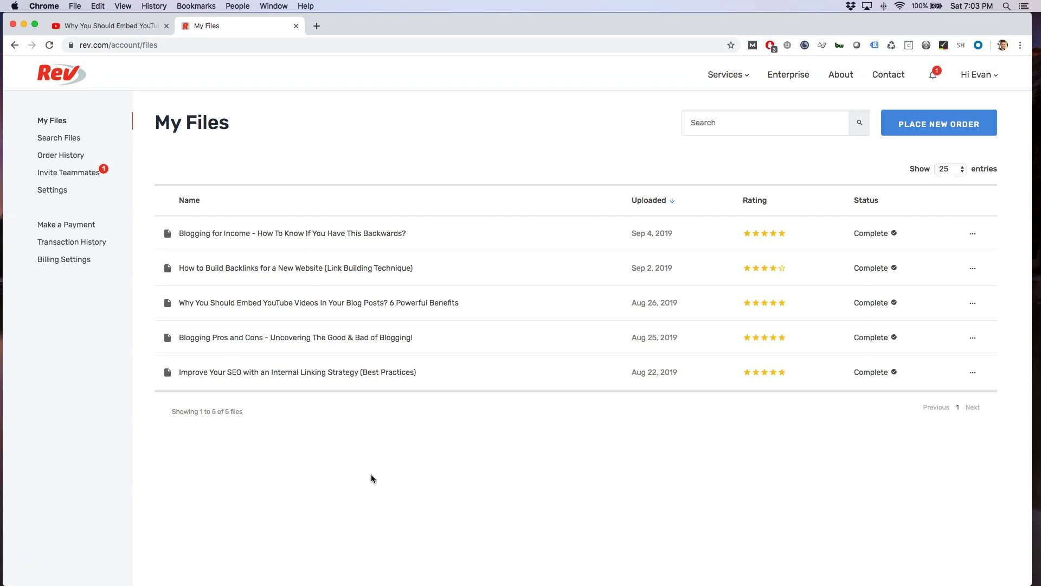
left_click(371, 475)
left_click(931, 128)
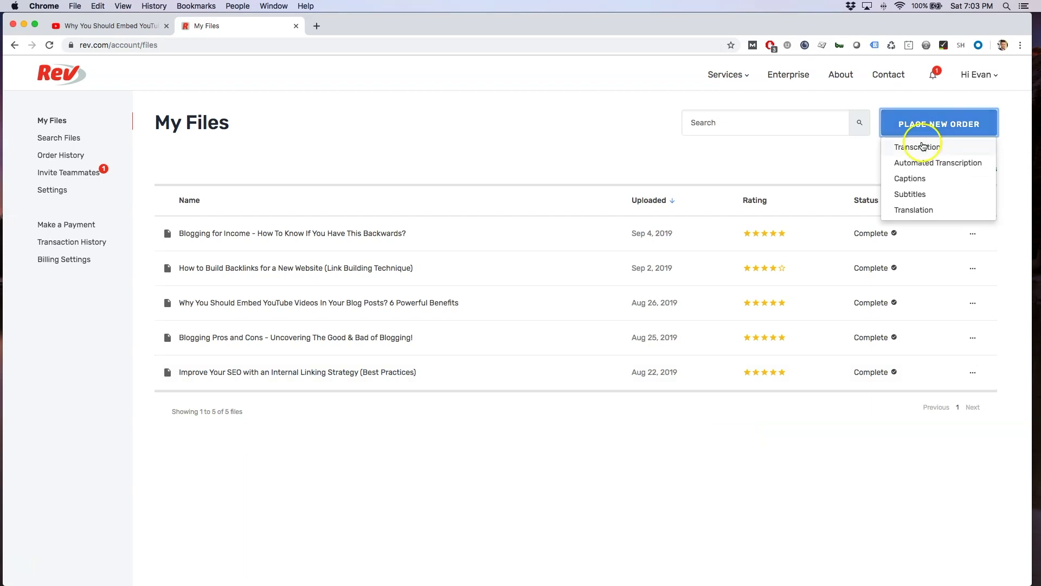
left_click(923, 148)
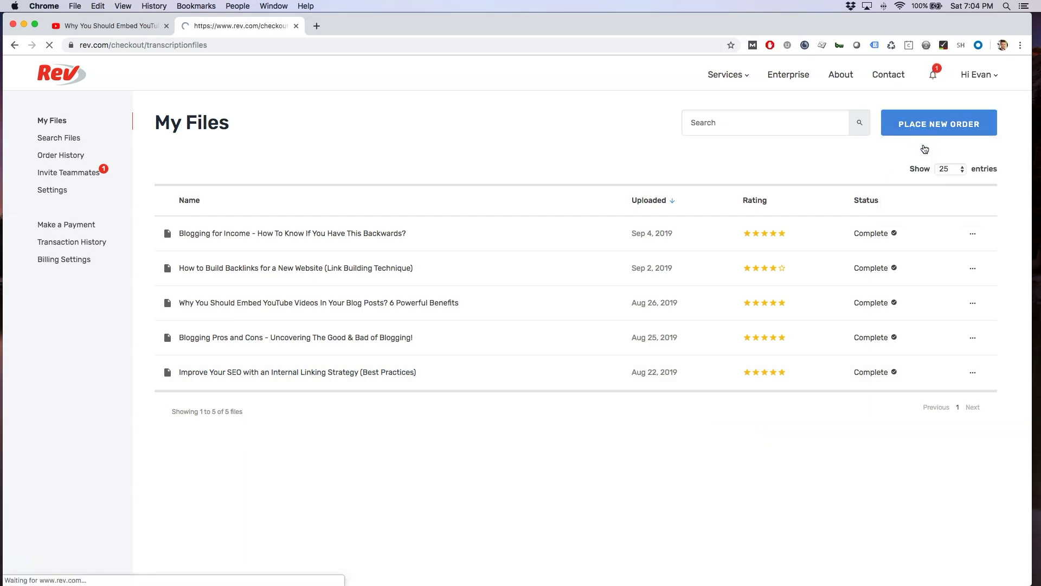
Copy the web address of the open YouTube video about embedding videos in blog posts
left_click(114, 26)
left_click(112, 45)
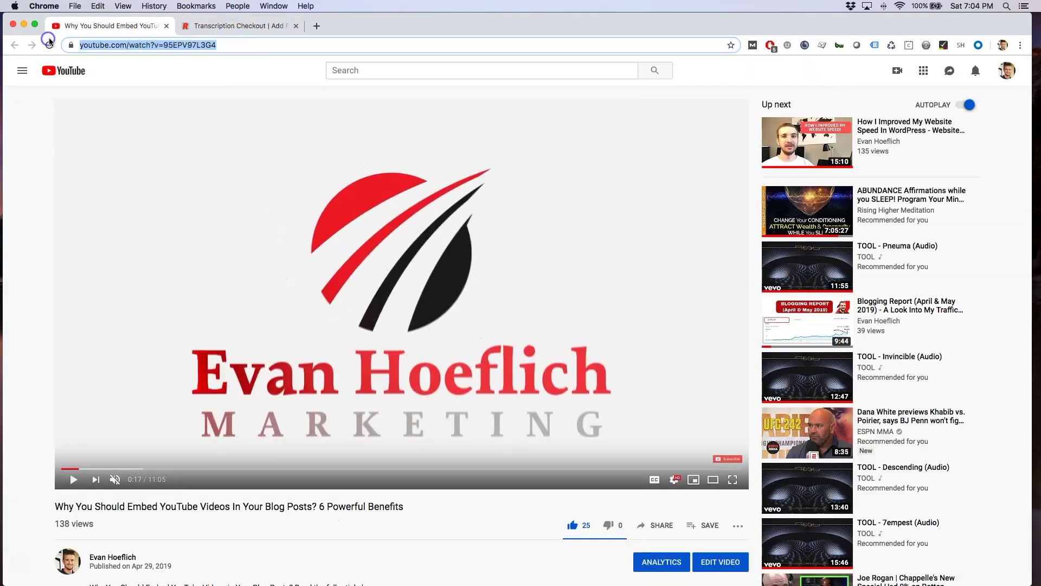
type("xf")
key("super+z")
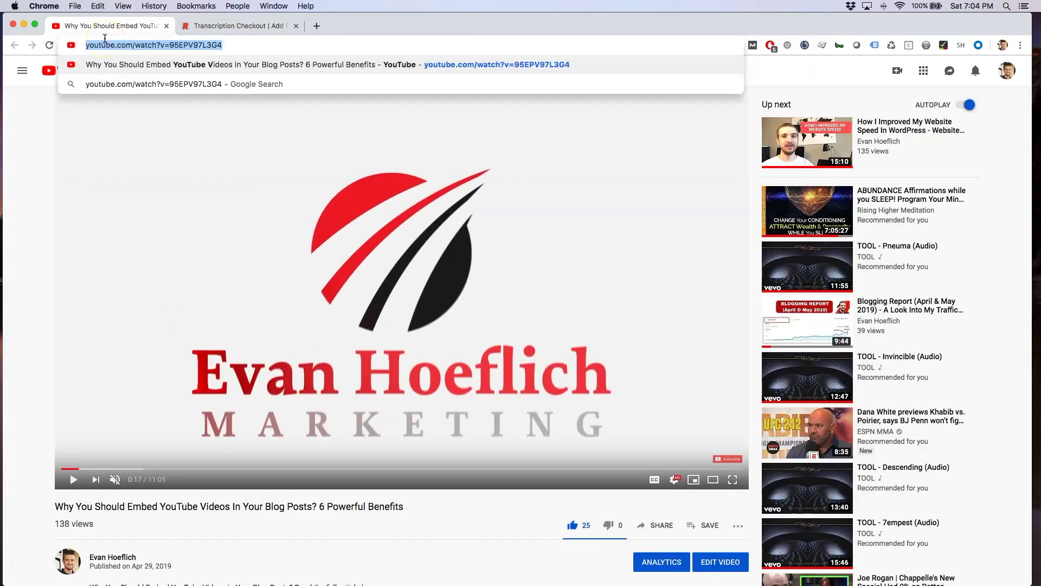
key("super+c")
Add the YouTube video to the Rev transcript order by pasting its copied URL and finish adding files
left_click(239, 25)
left_click(502, 307)
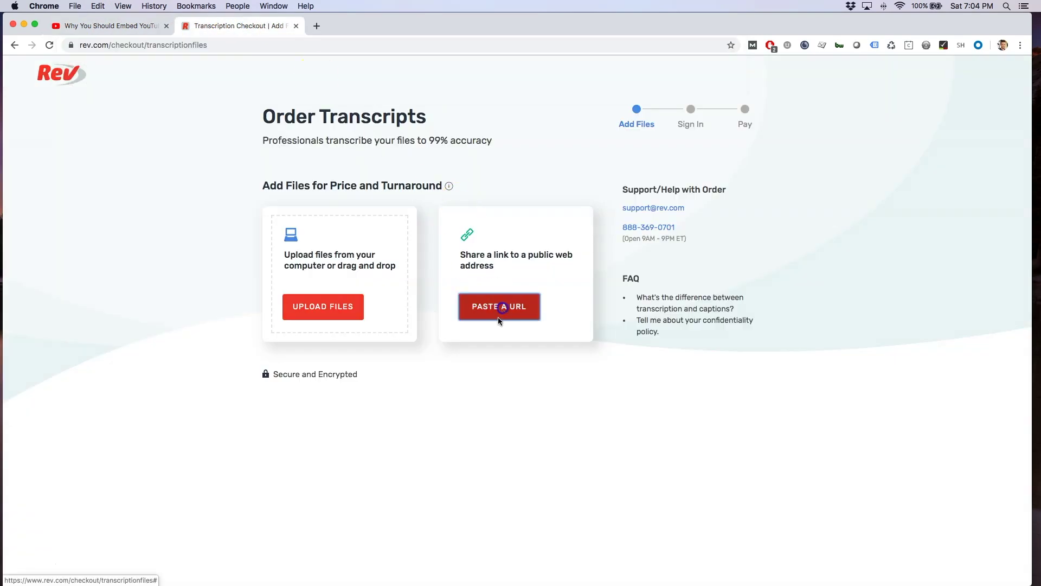
key("super+v")
left_click(524, 306)
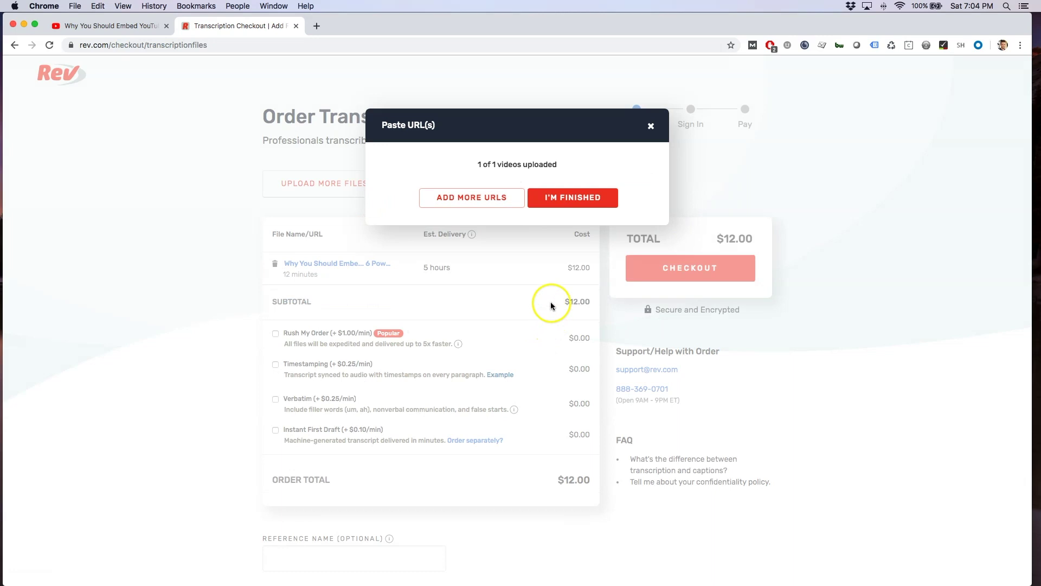
left_click(561, 200)
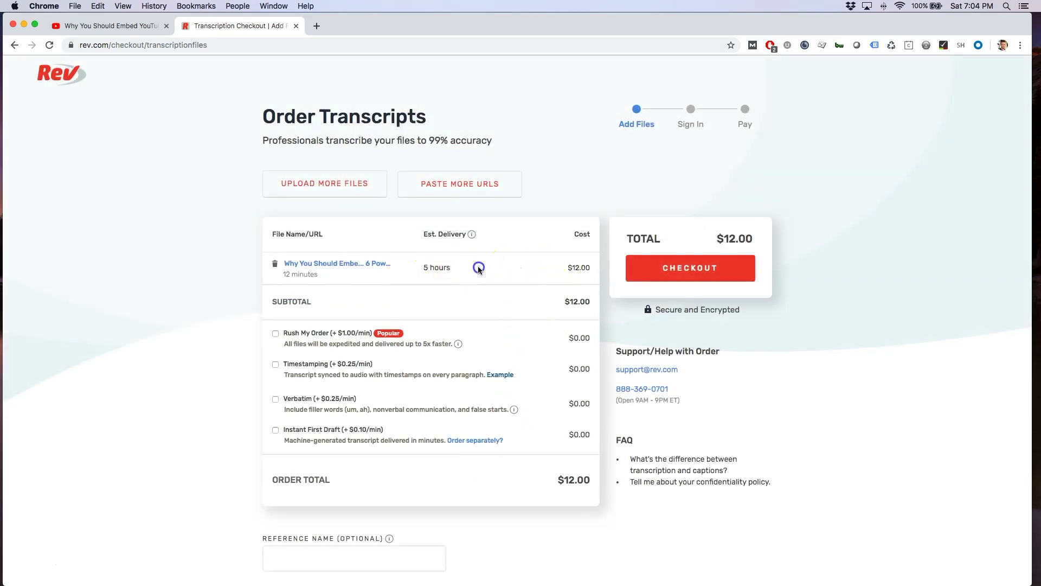
Examine the estimated delivery time, the file's cost and the order total of the transcript order
left_click_drag(476, 267, 427, 268)
left_click_drag(565, 268, 590, 268)
left_click_drag(558, 479, 583, 484)
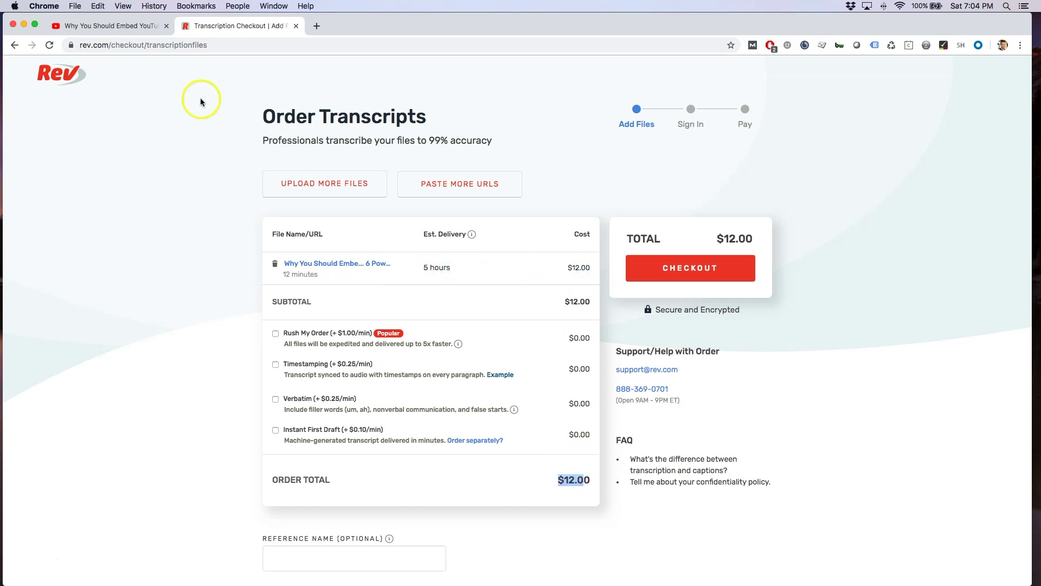
Check the source YouTube video, then review the extra options and checkout section of the Rev transcript order
left_click(144, 27)
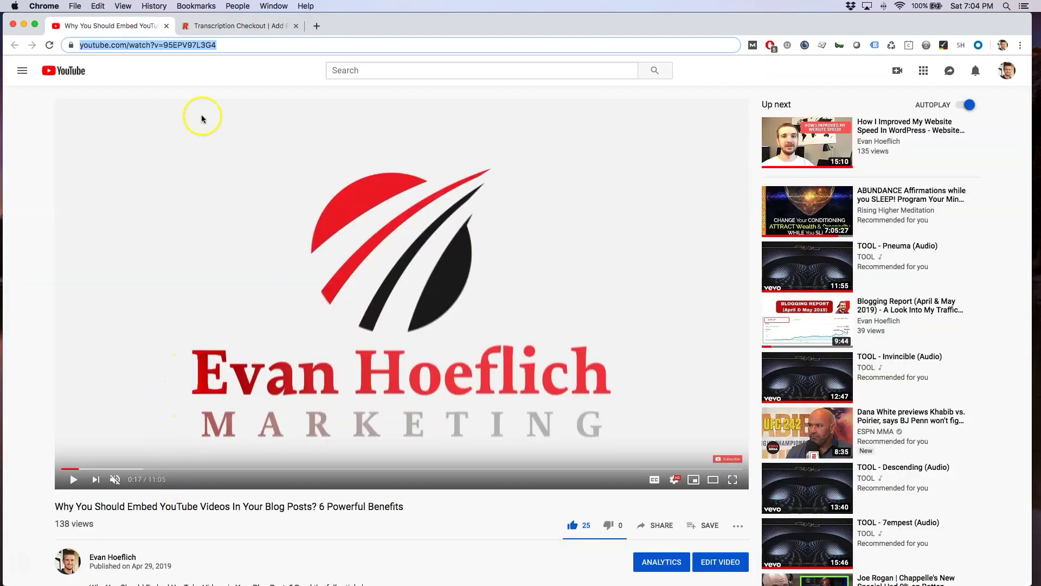
left_click(238, 25)
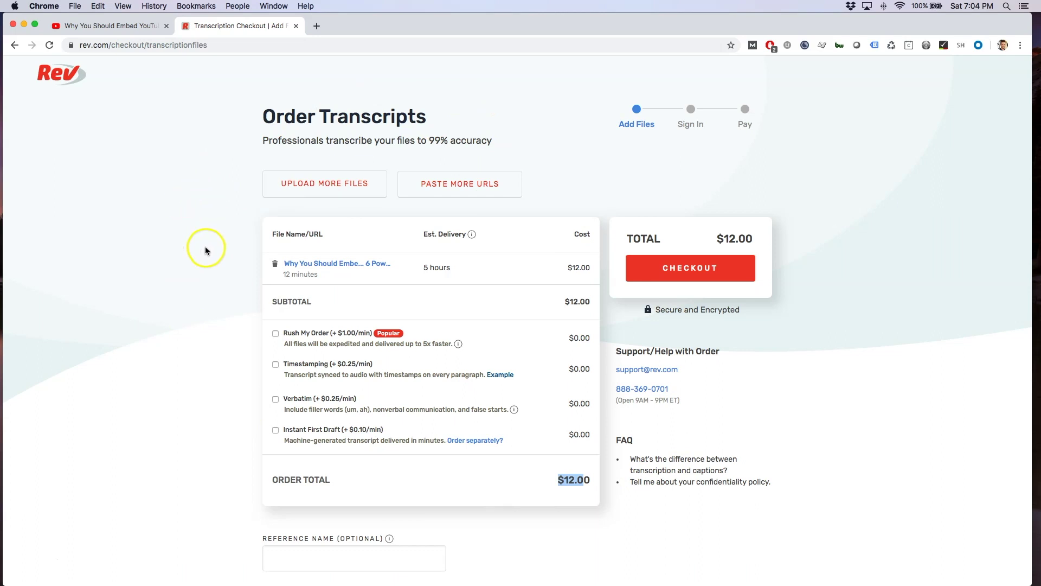
scroll(205, 246, "down", 2)
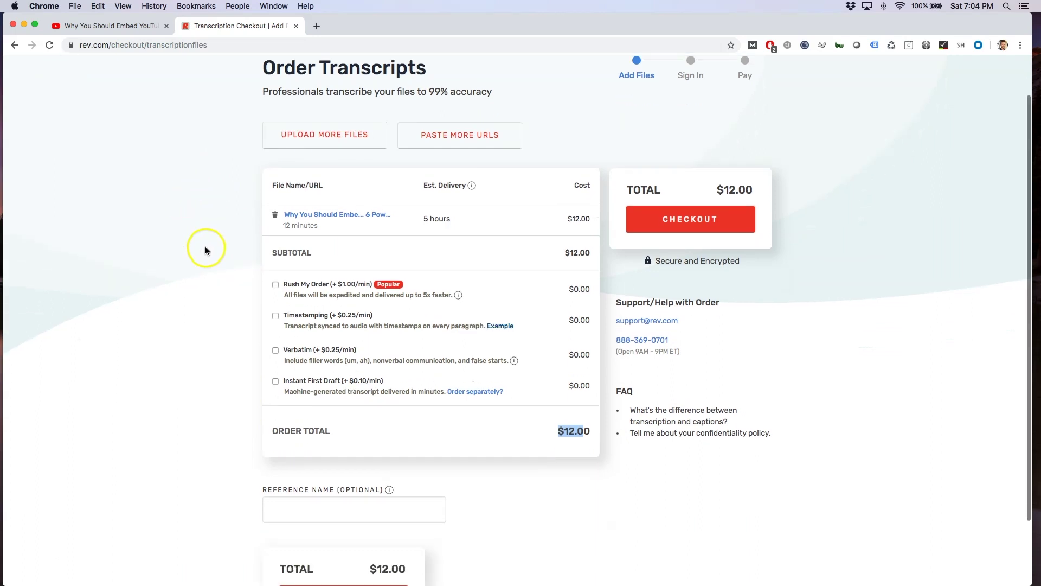
left_click(707, 220)
left_click(177, 271)
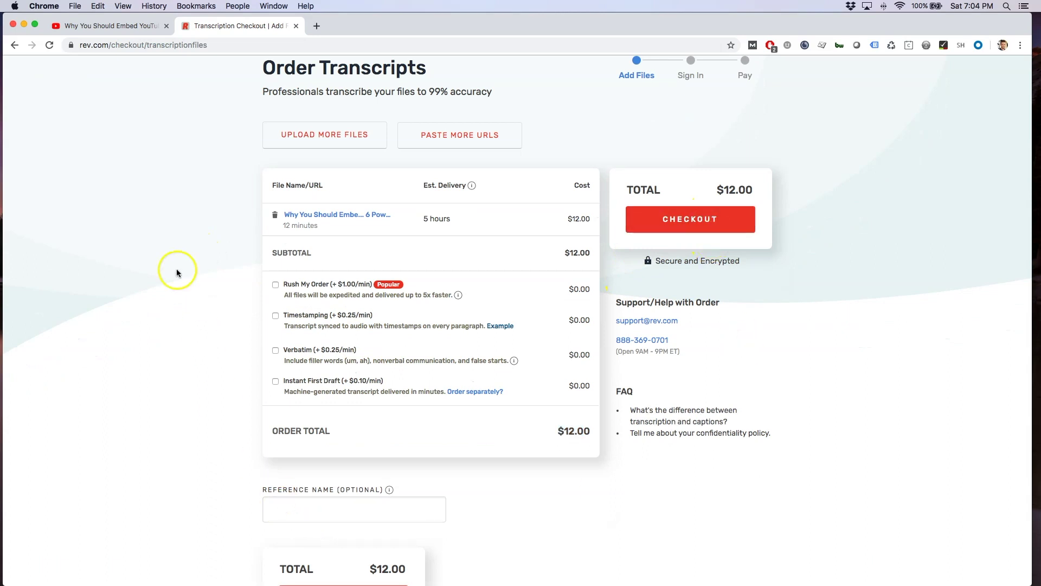
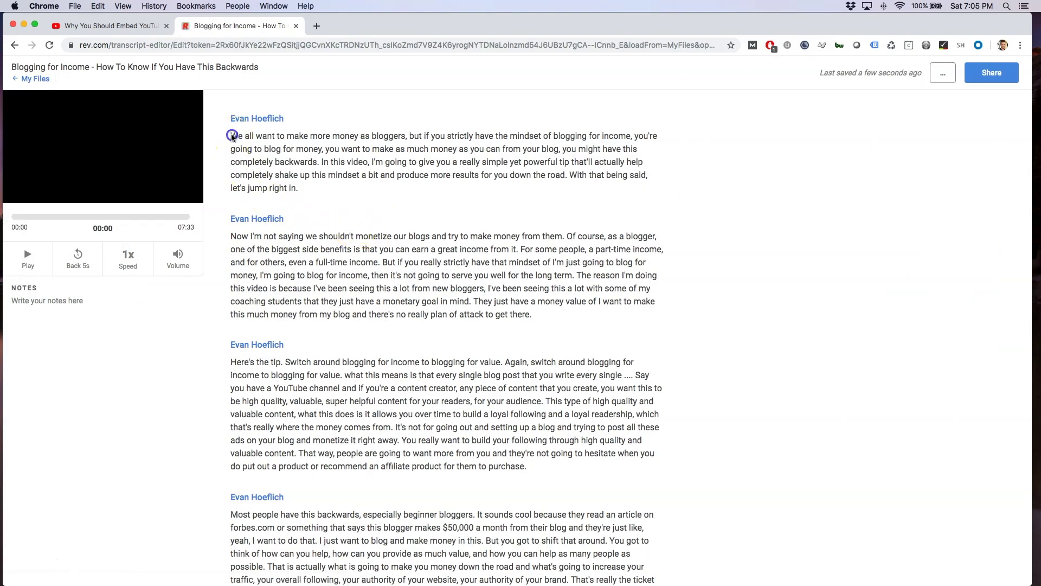
Copy the opening paragraph of the "Blogging for Income - How To Know If You Have This Backwards" transcript, keeping it in place
left_click_drag(298, 188, 230, 137)
left_click(230, 137)
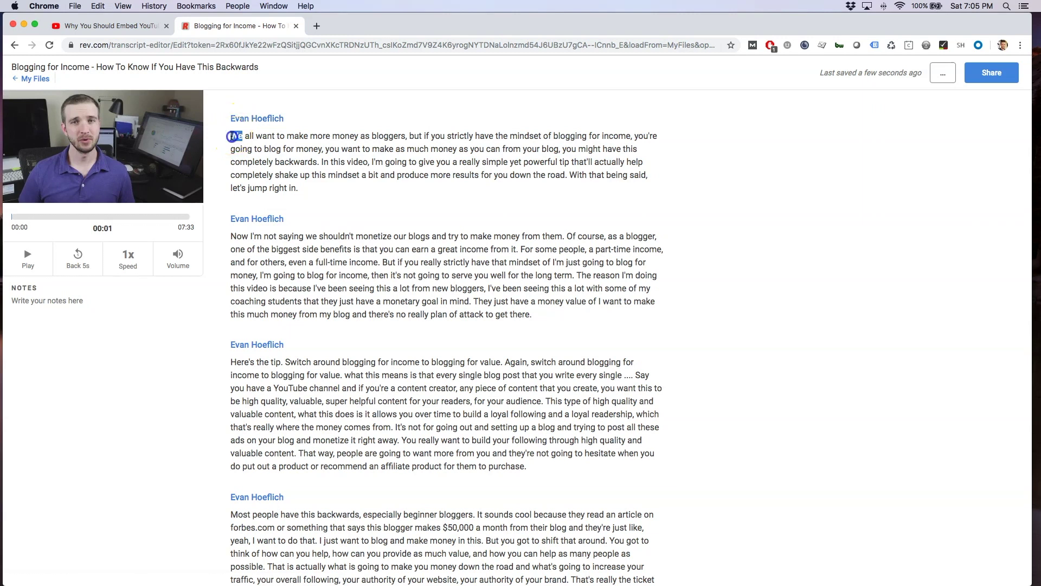
left_click_drag(332, 184, 230, 136)
key("BackSpace")
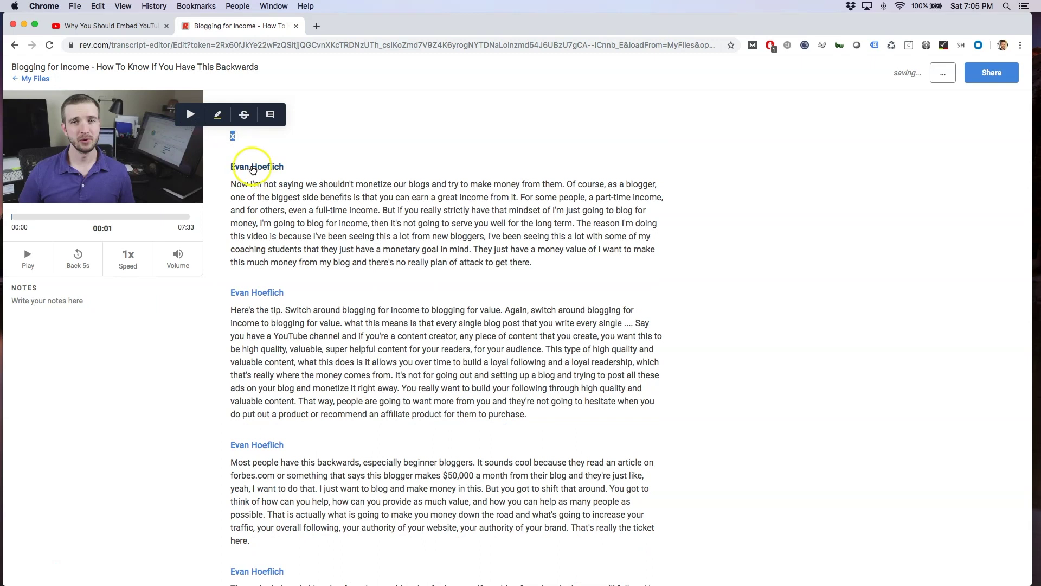
key("super+z")
key("super+c")
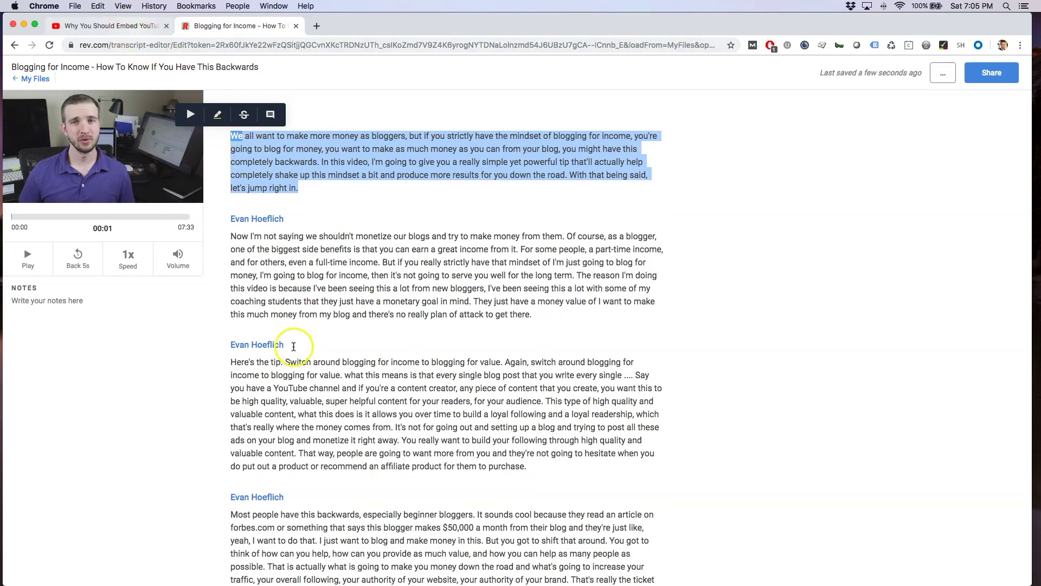
Open the transcriptions page of the "Blogging Report (April & May 2019)" video in YouTube Studio
left_click(127, 27)
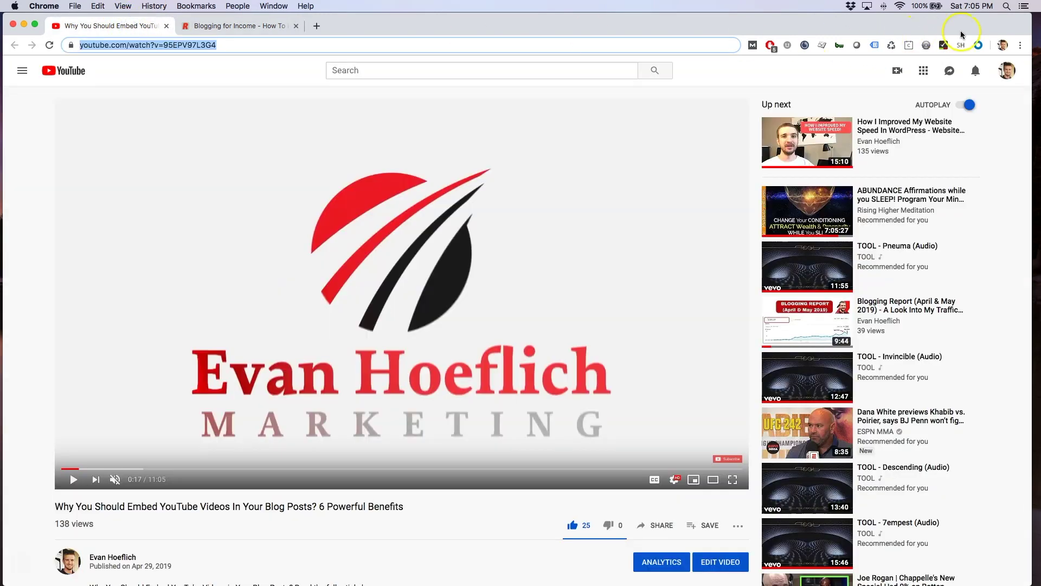
left_click(1007, 71)
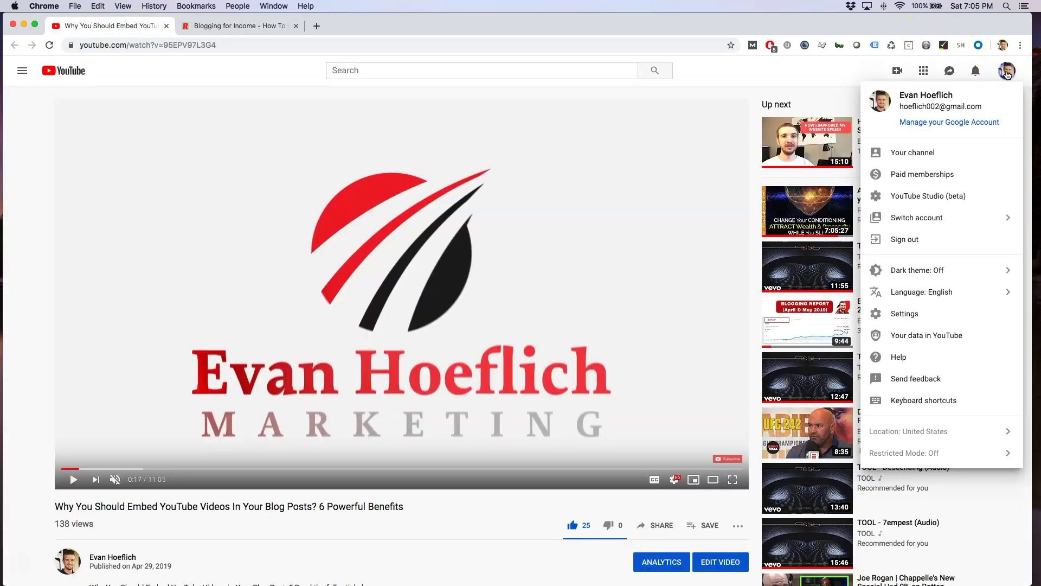
left_click(931, 196)
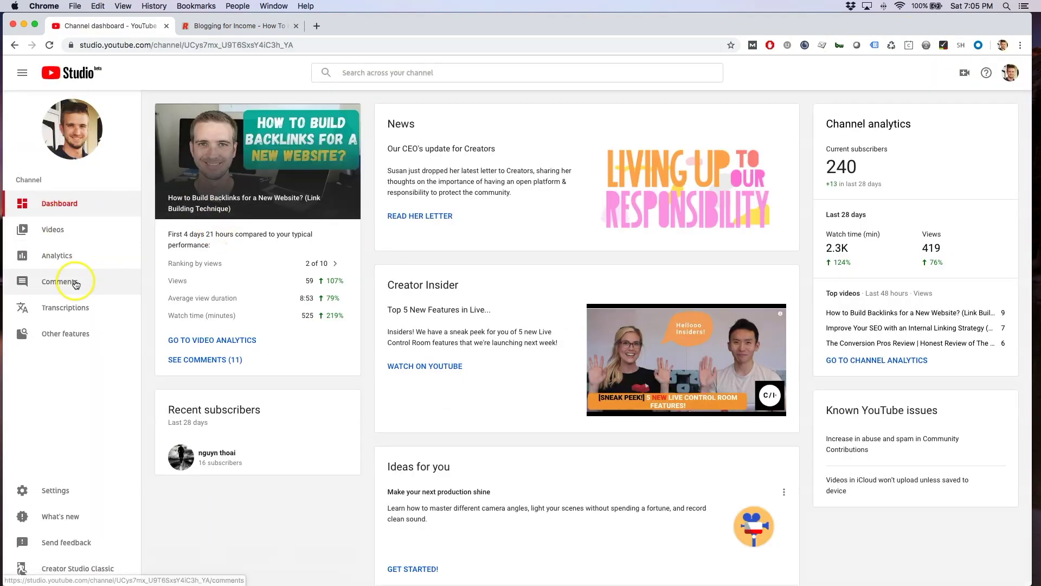
left_click(53, 230)
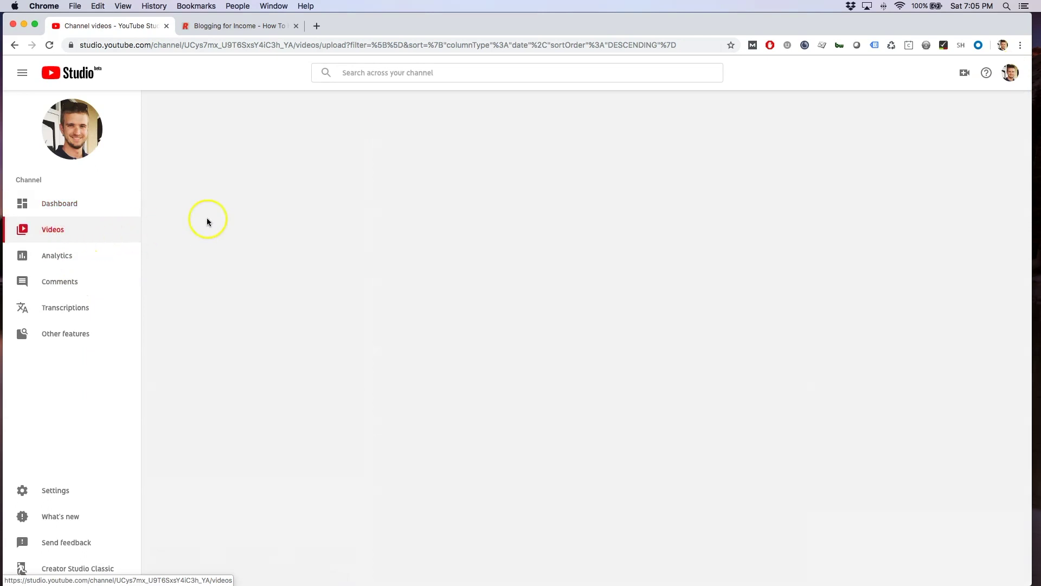
left_click(201, 379)
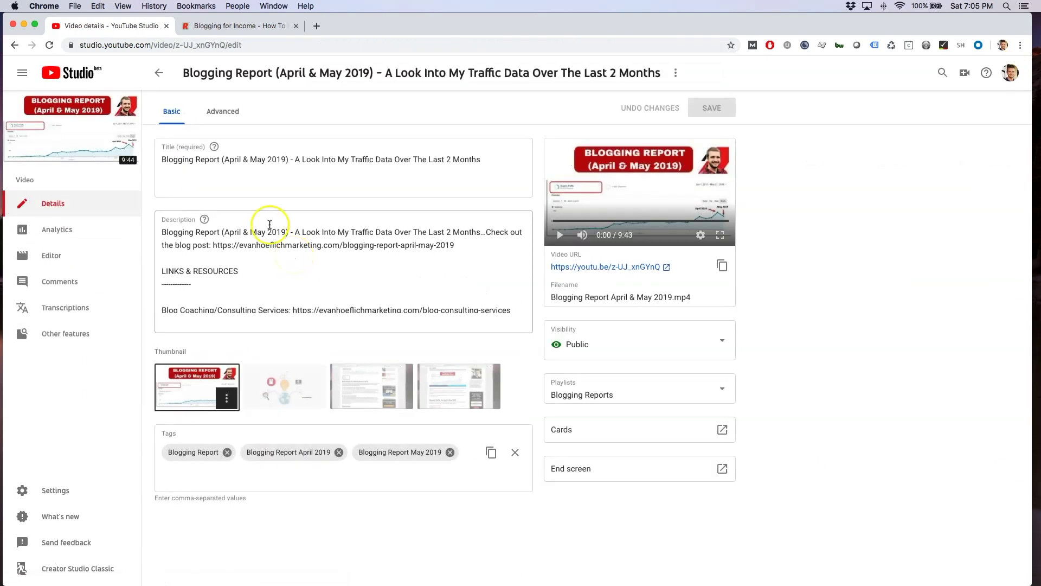
left_click(221, 115)
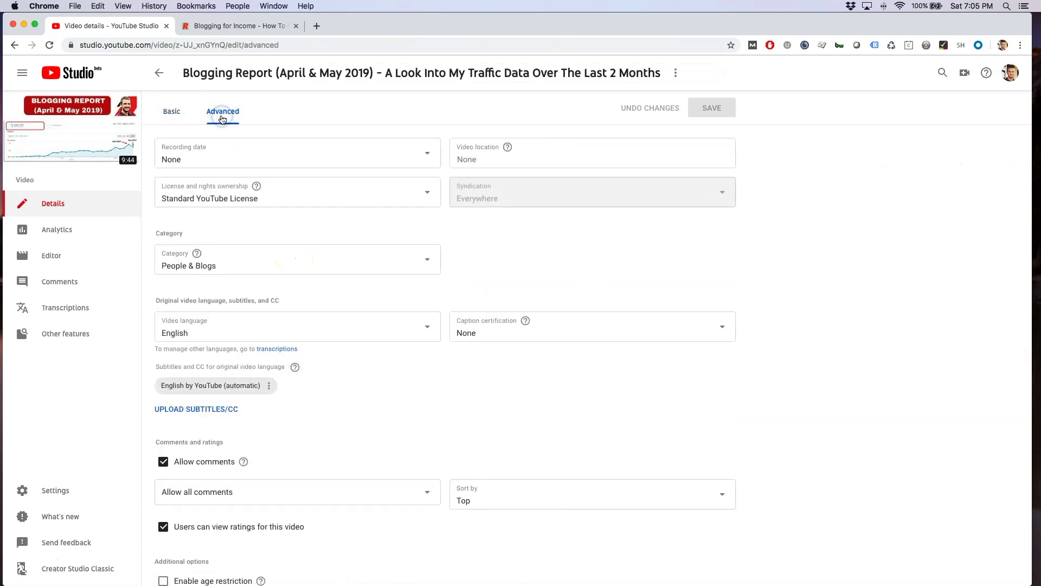
left_click(283, 349)
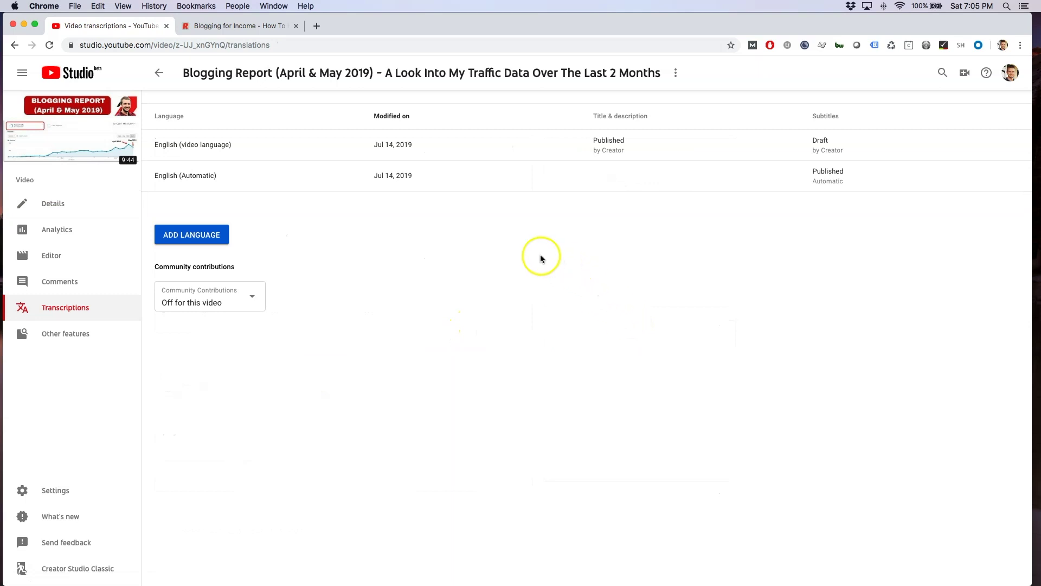
left_click(199, 236)
left_click(199, 237)
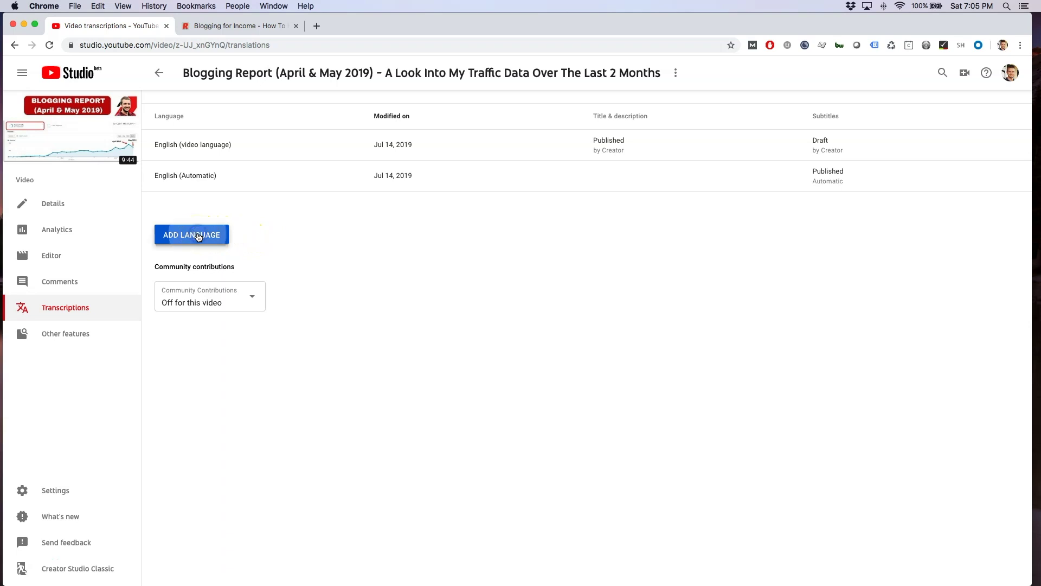
left_click(829, 338)
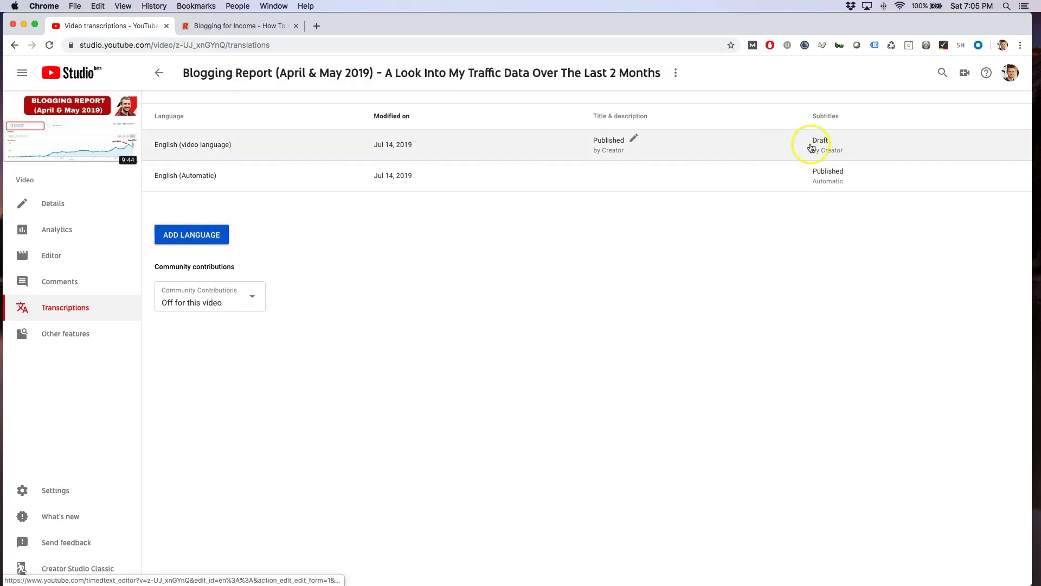
left_click(193, 219)
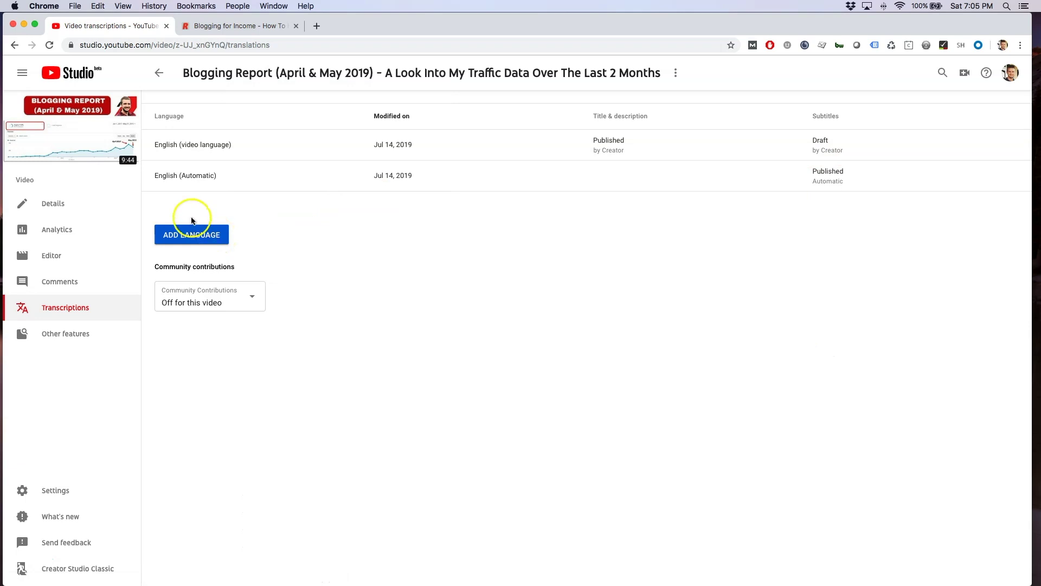
Open the draft English subtitles by Creator for transcribing and auto-syncing, and examine the existing transcript text
left_click(824, 147)
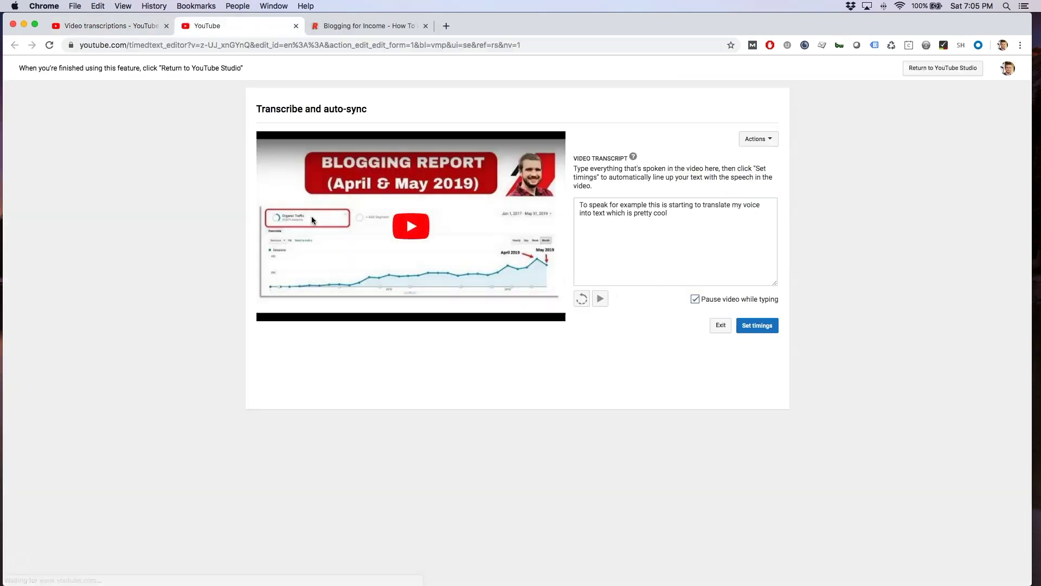
left_click(667, 236)
left_click_drag(710, 231, 593, 189)
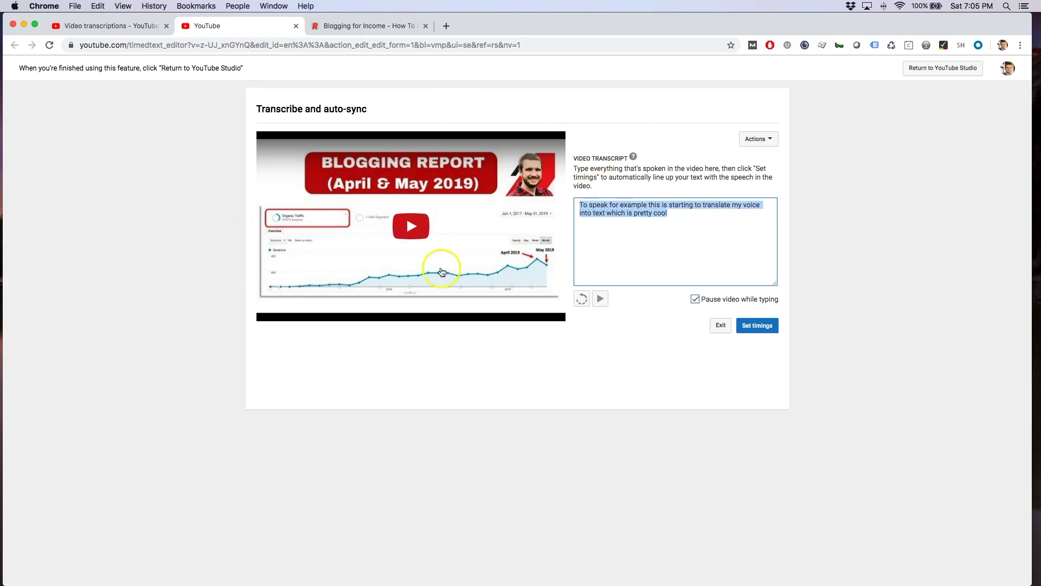
left_click_drag(369, 111, 259, 116)
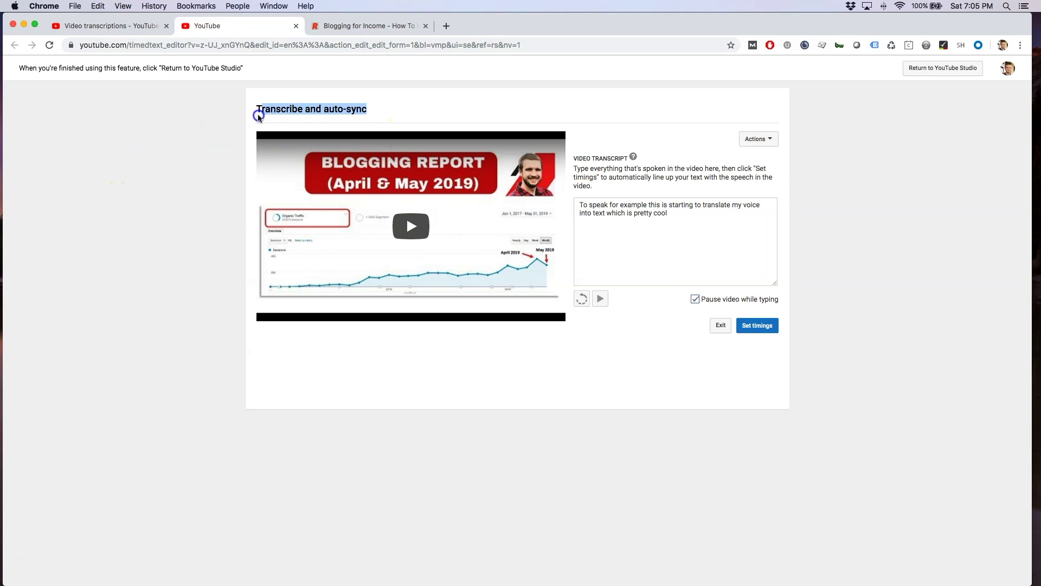
Replace the entire video transcript text with the copied opening paragraph and return to the Rev transcript
left_click(661, 239)
key("super+a")
key("super+v")
left_click(755, 253)
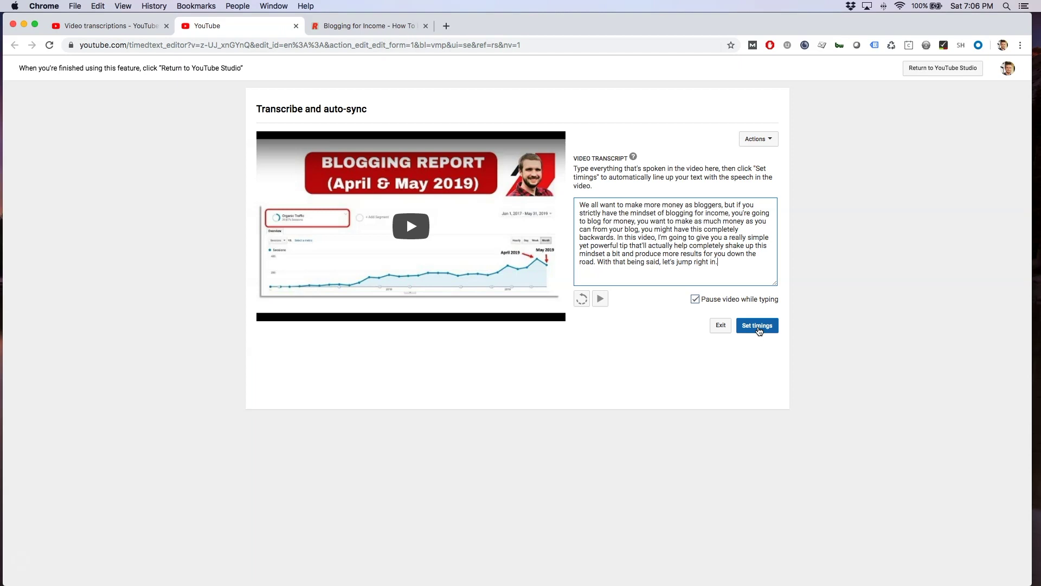
left_click(726, 275)
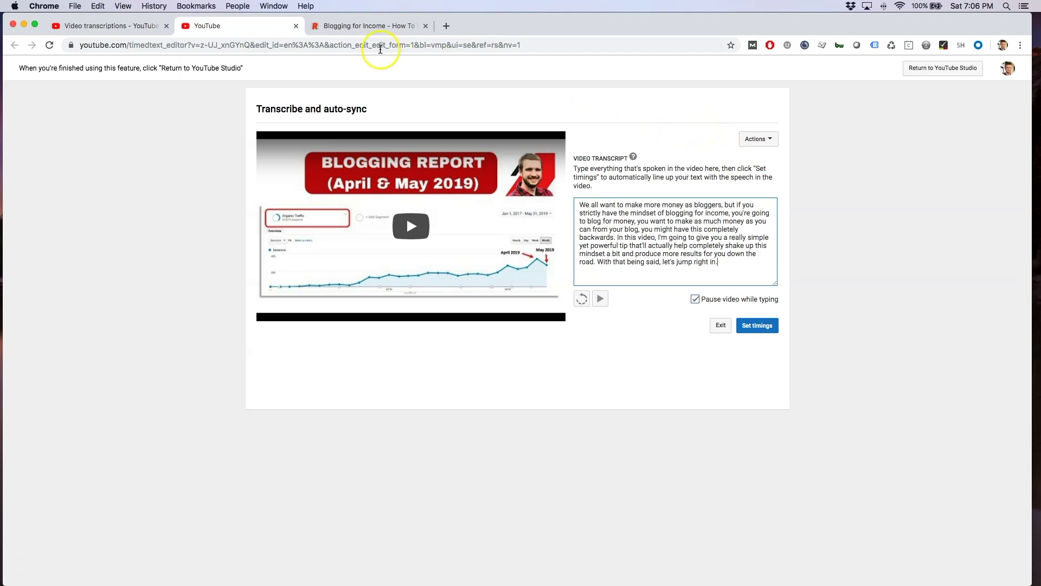
left_click(362, 25)
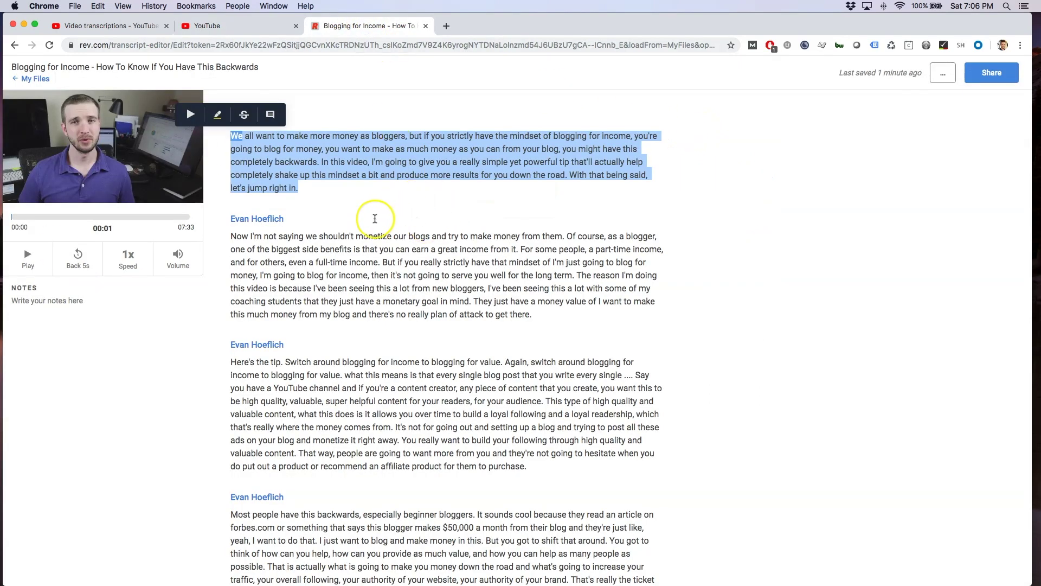